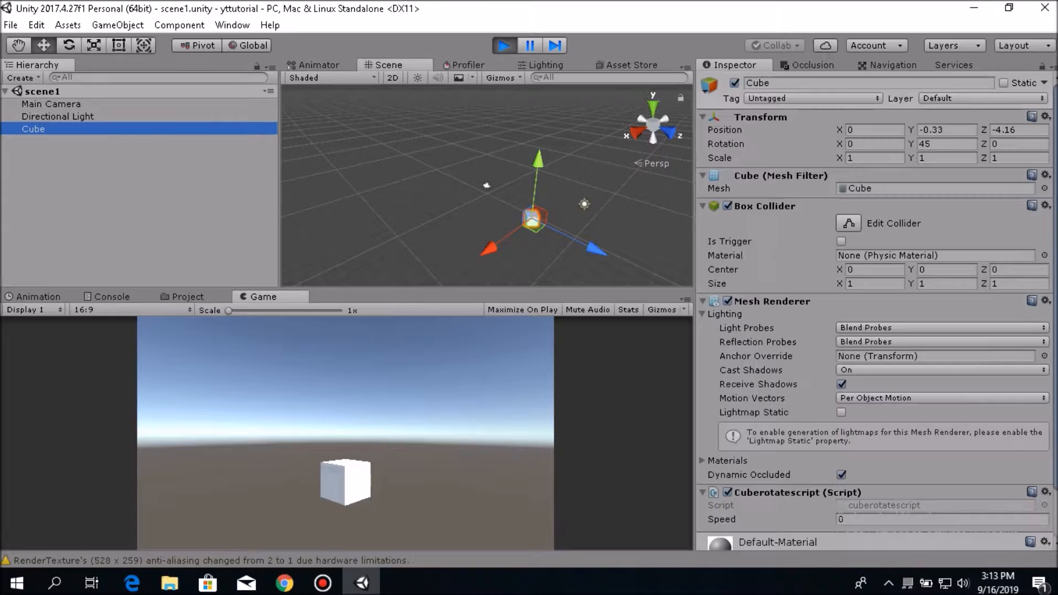
Raise the Cube's rotation script speed to 72.58 during play, check the console log, and stop play mode.
drag(721, 519, 1041, 519)
drag(845, 519, 997, 519)
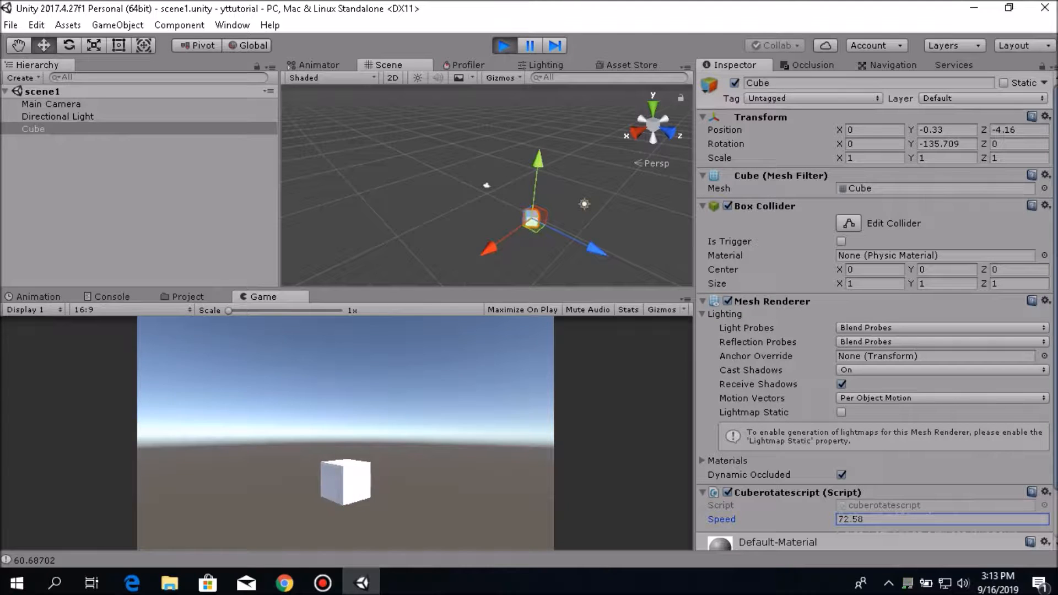
click(112, 297)
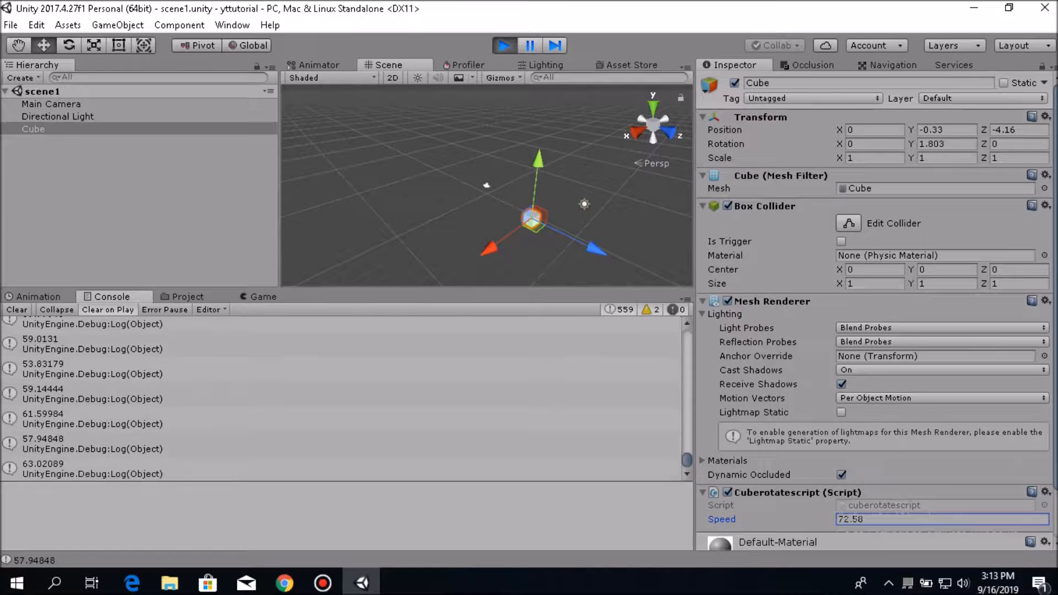
click(504, 45)
click(127, 192)
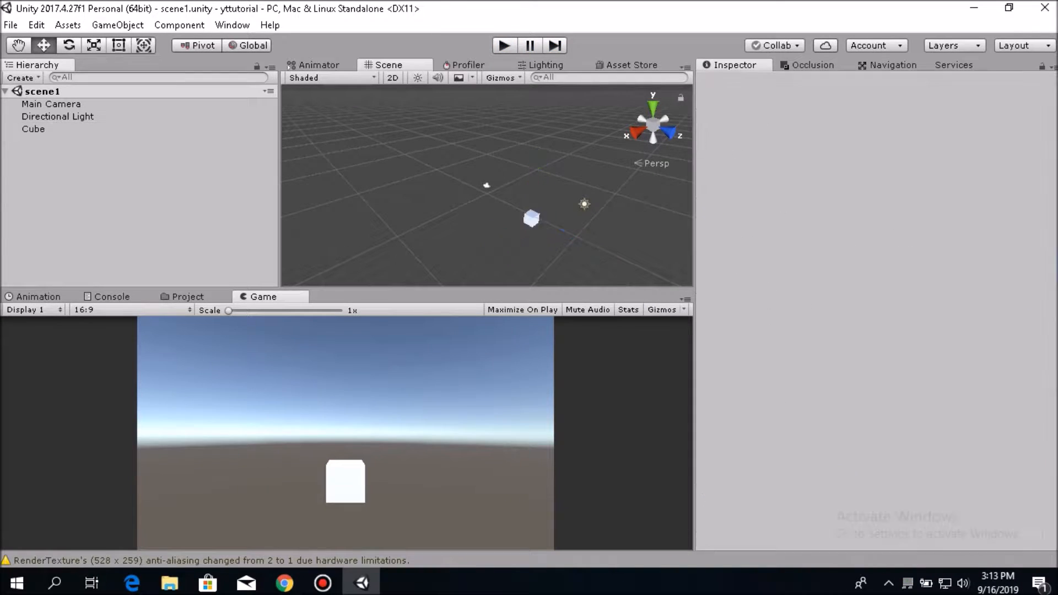
Inspect the components attached to the Main Camera, Directional Light and Cube.
click(51, 104)
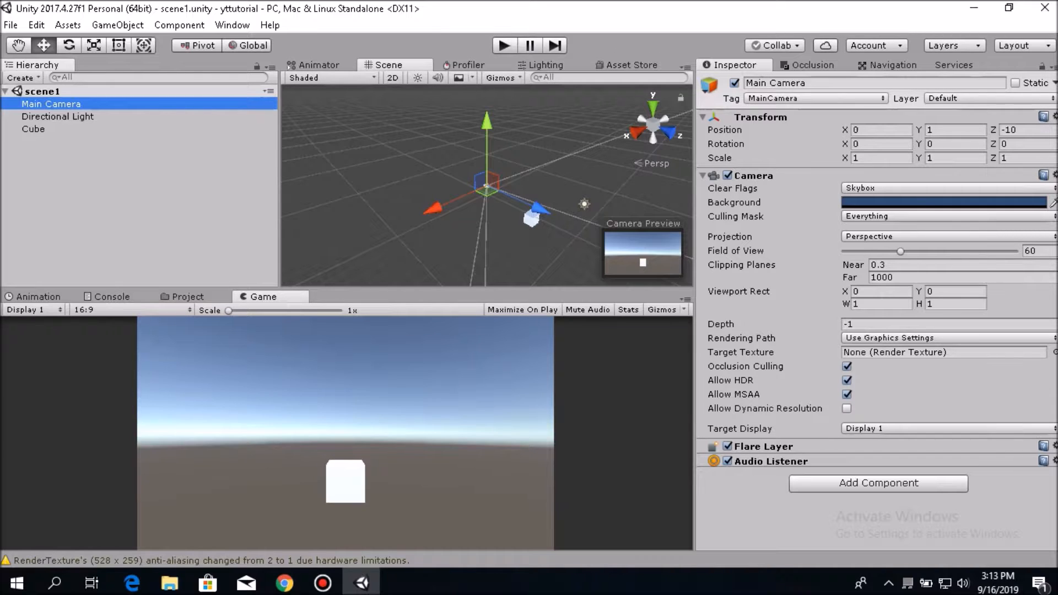
click(33, 129)
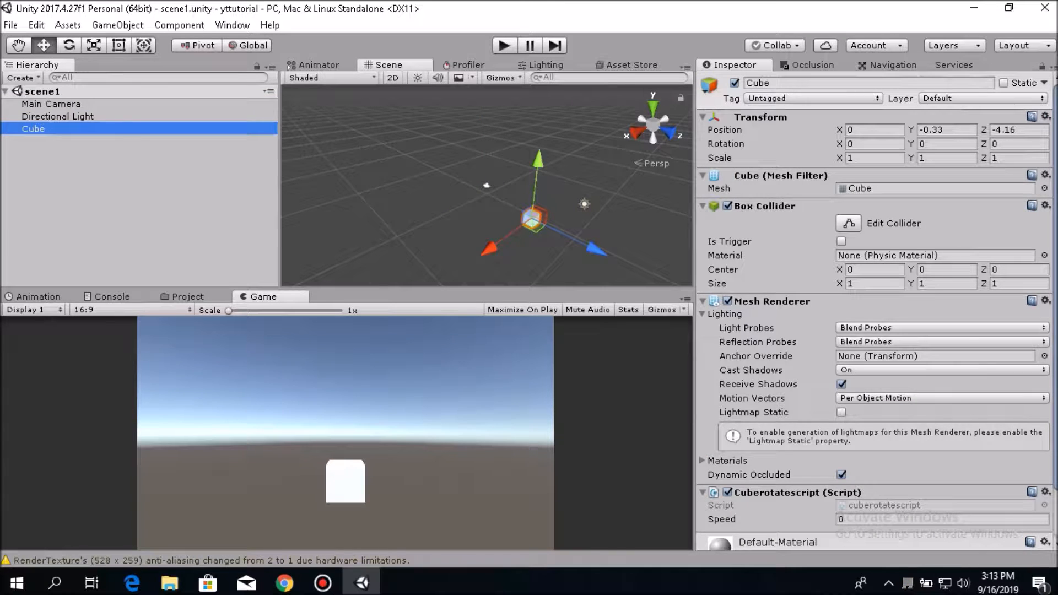
click(57, 117)
click(51, 104)
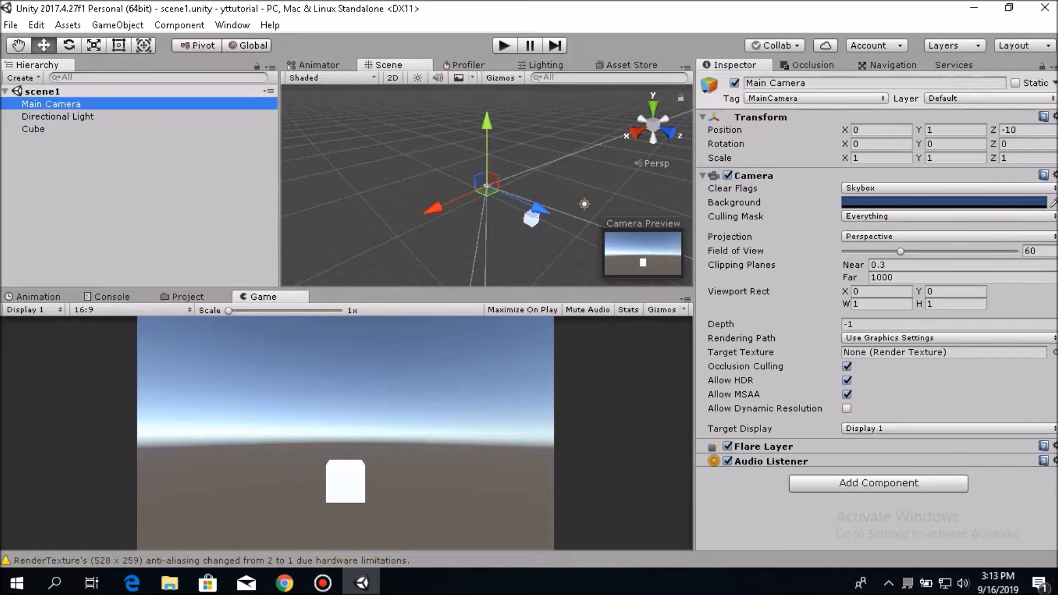
click(57, 116)
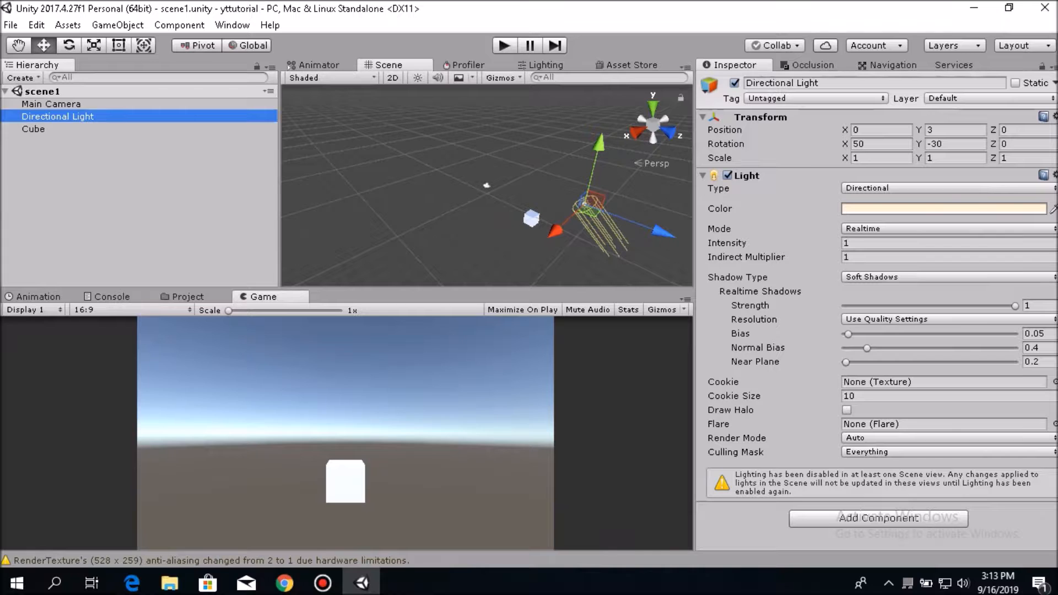
click(33, 129)
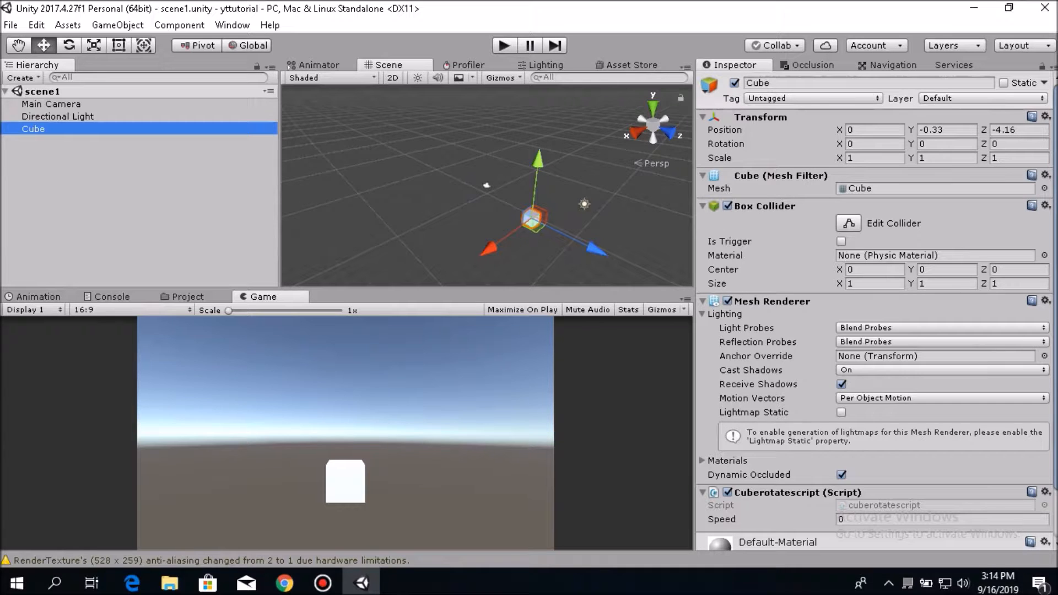
click(57, 116)
click(50, 104)
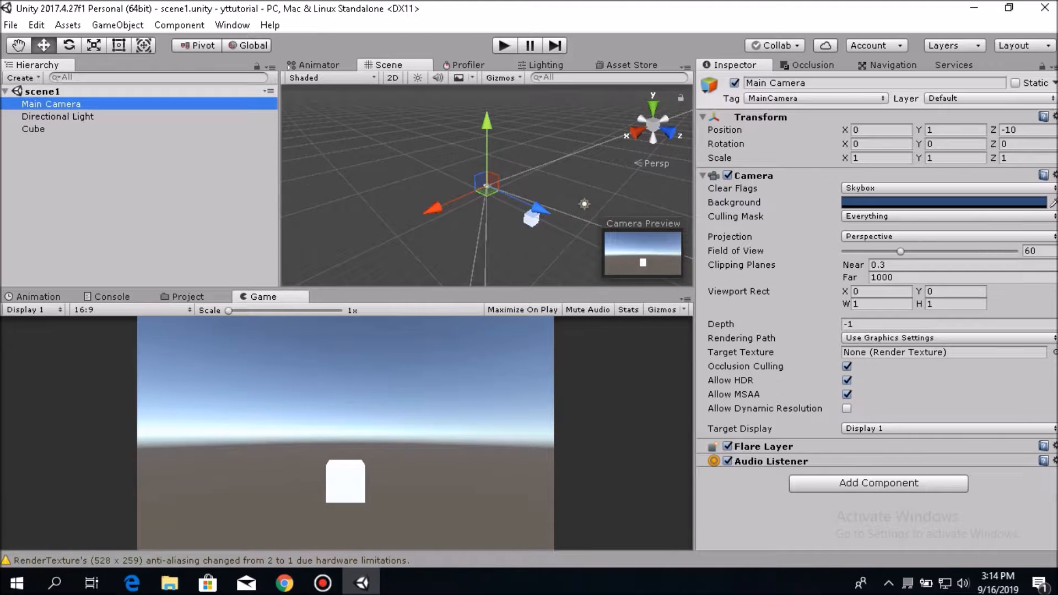
Review the code of the cuberotatescript asset and return to the game view.
click(187, 296)
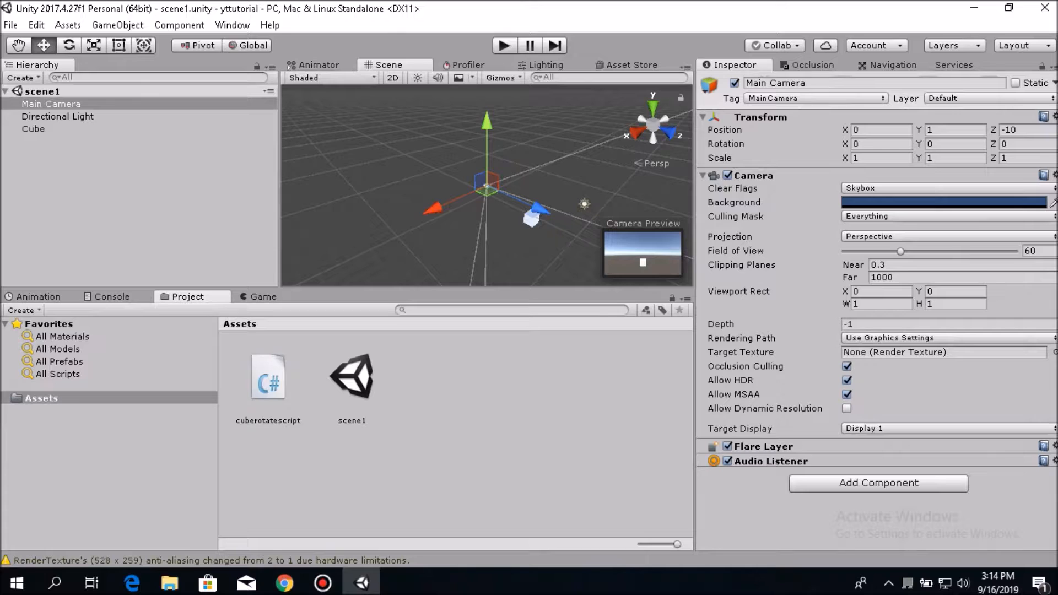
click(268, 377)
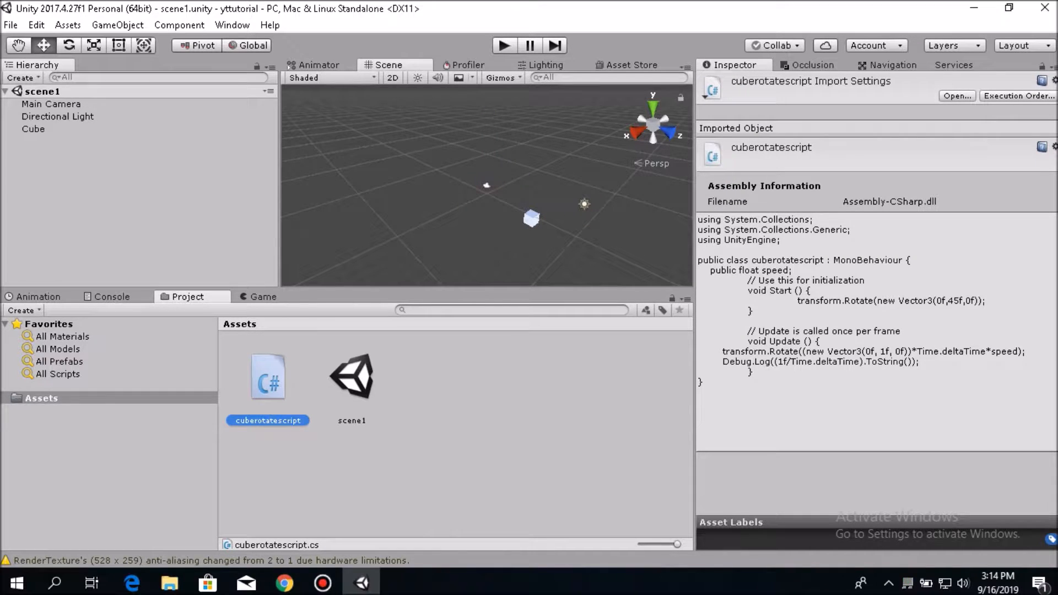
click(263, 296)
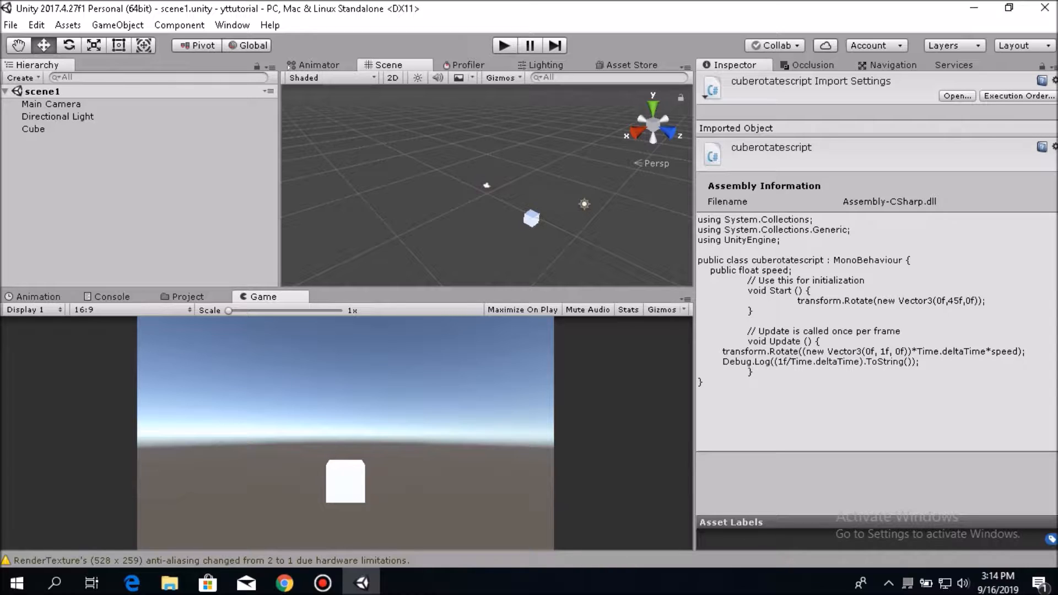
Check the Directional Light and Main Camera components, and run the scene briefly in play mode.
click(51, 105)
click(58, 117)
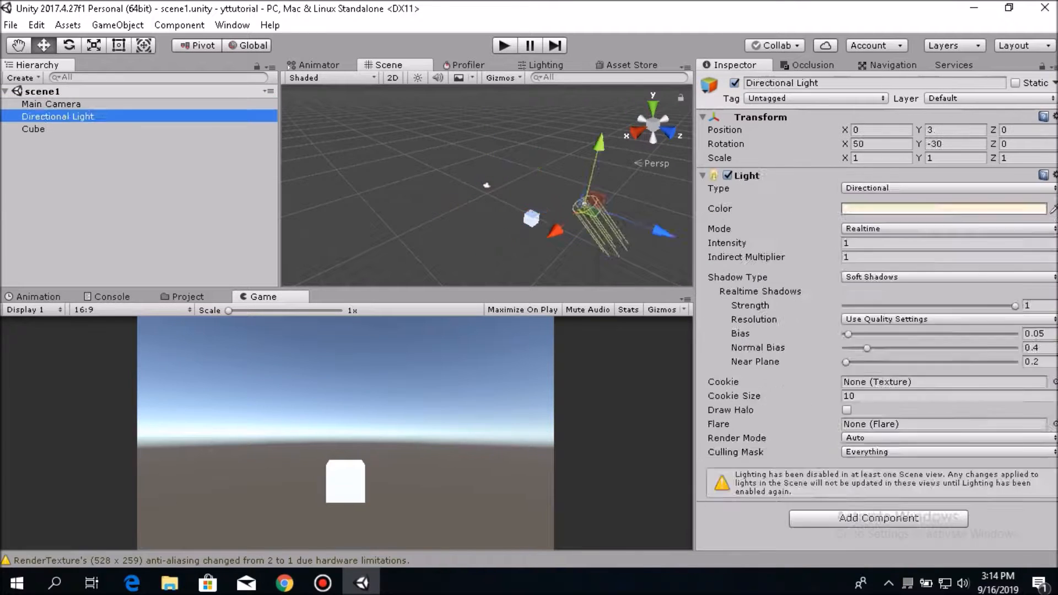
click(51, 105)
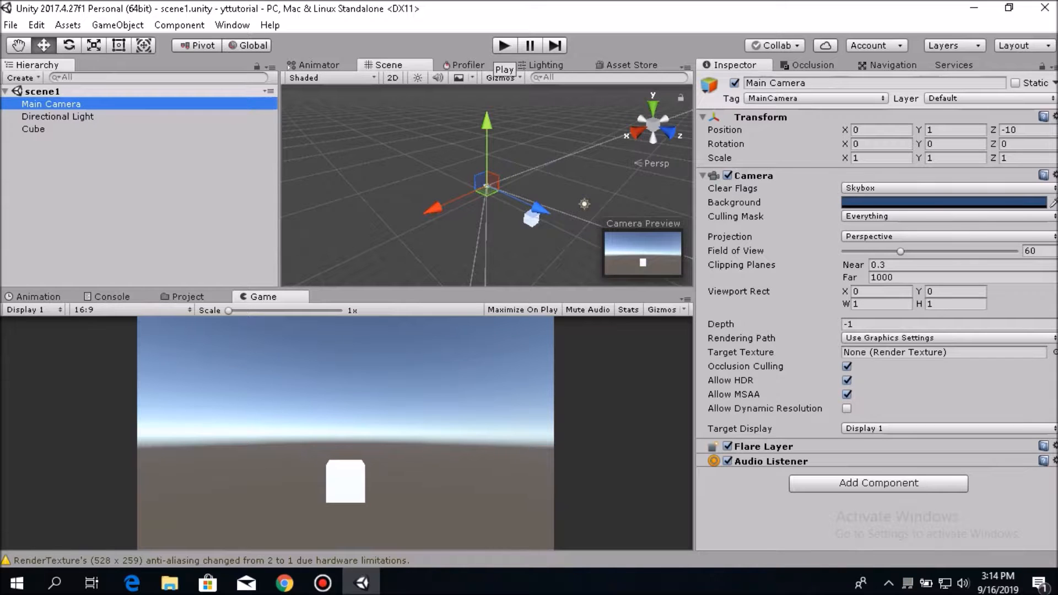
click(504, 46)
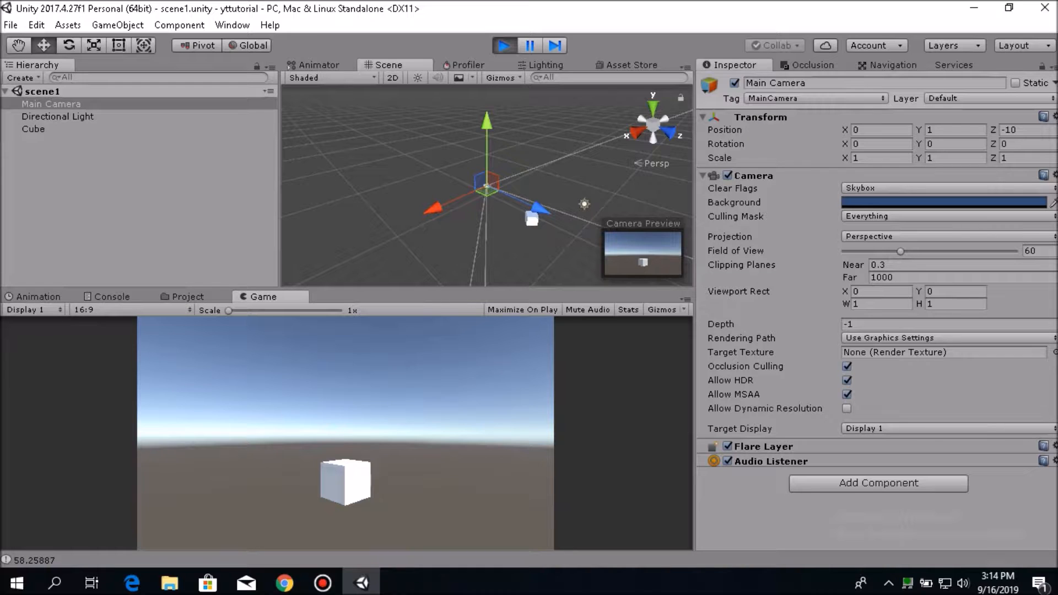
key(ctrl+p)
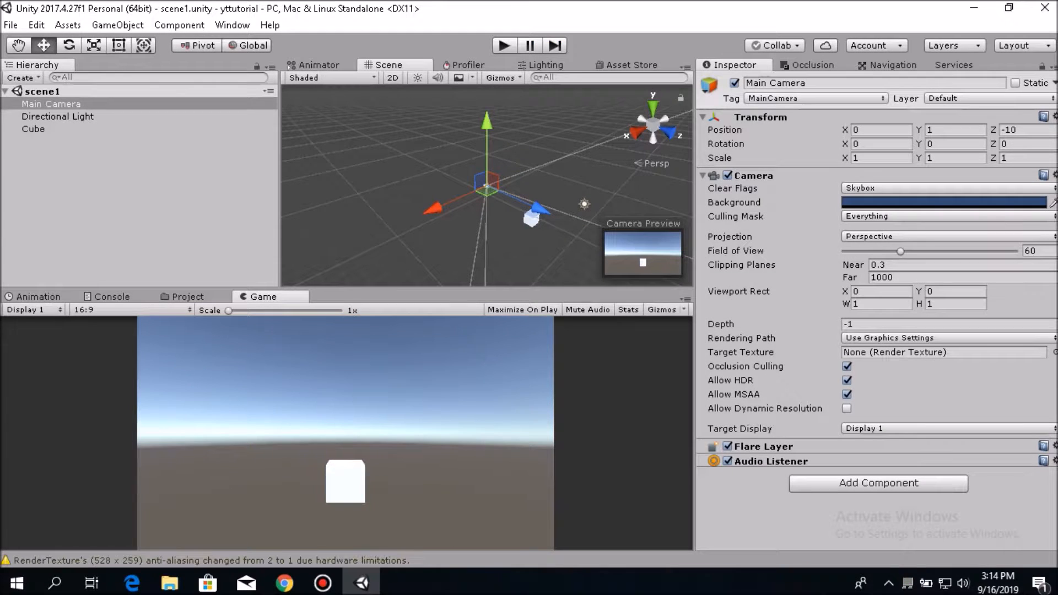
Attach the cuberotatescript asset to the Main Camera and return to the game view.
click(187, 296)
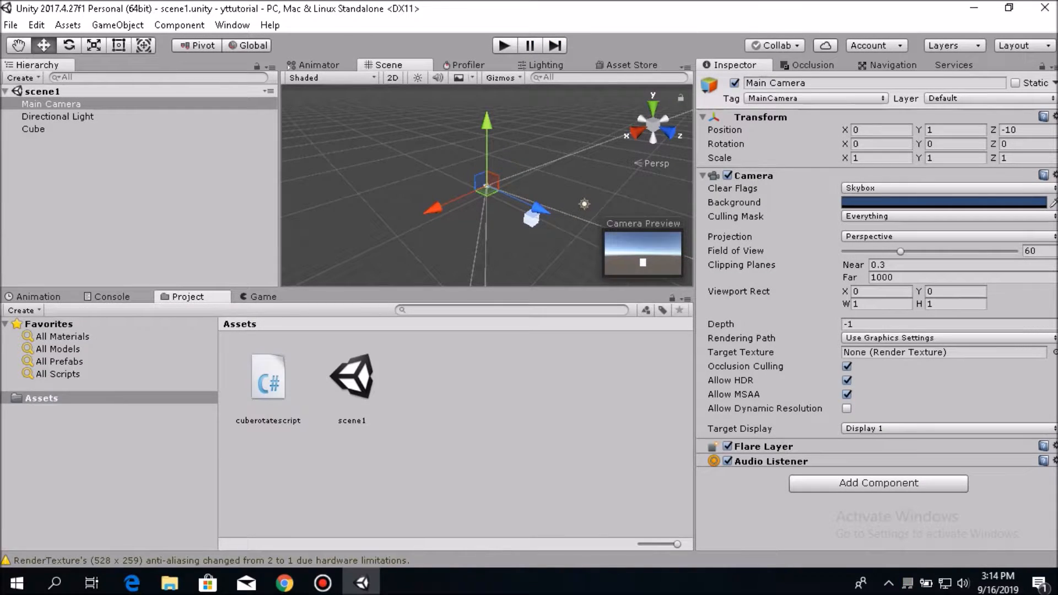
click(268, 377)
drag(268, 377, 52, 104)
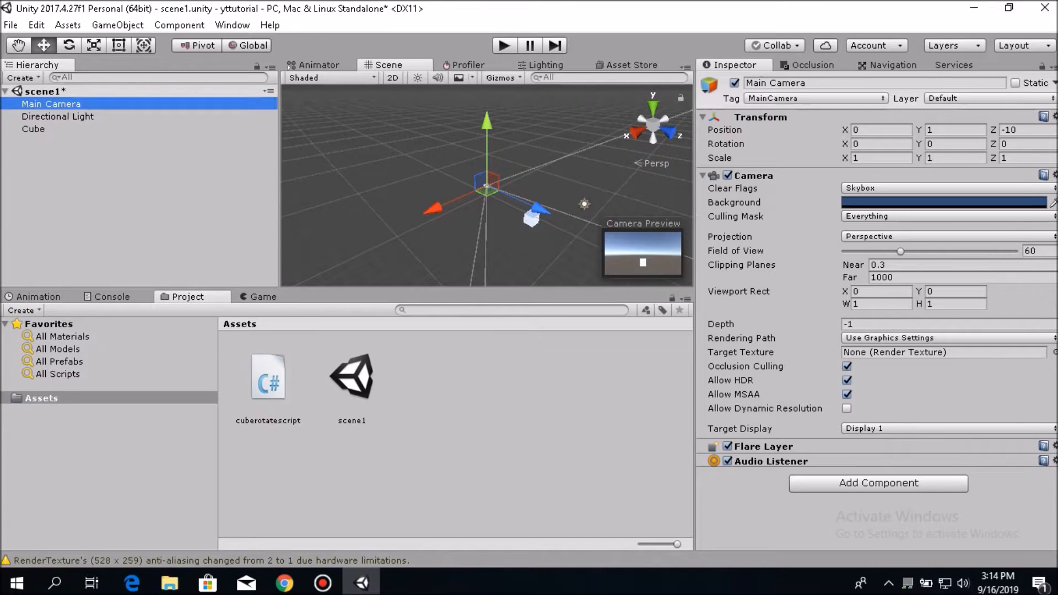
click(264, 297)
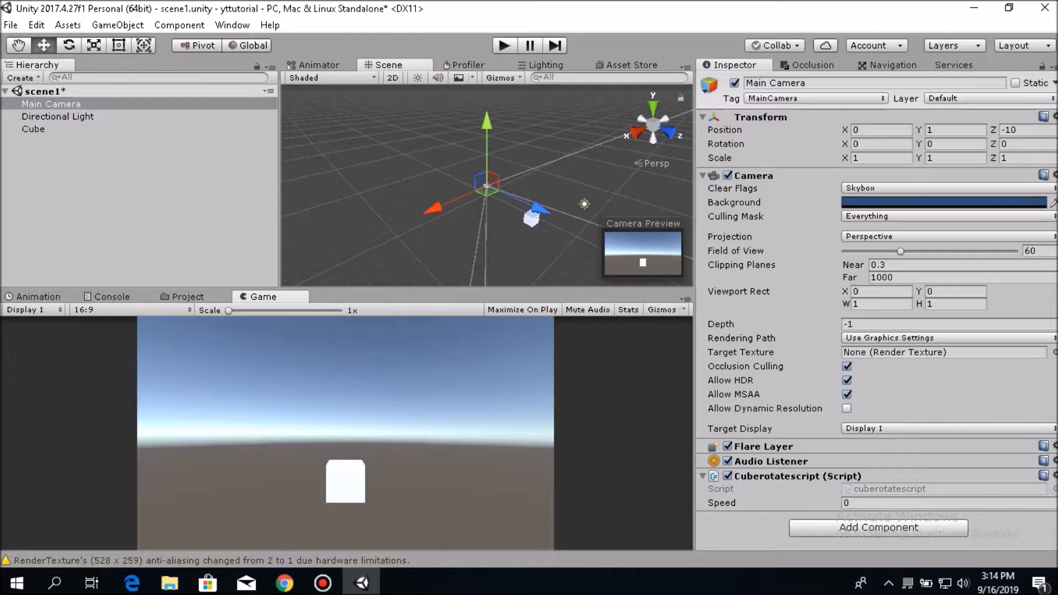
Test the Main Camera's rotation in play mode with the script speed raised to 48.83, and stop playing.
key(ctrl+p)
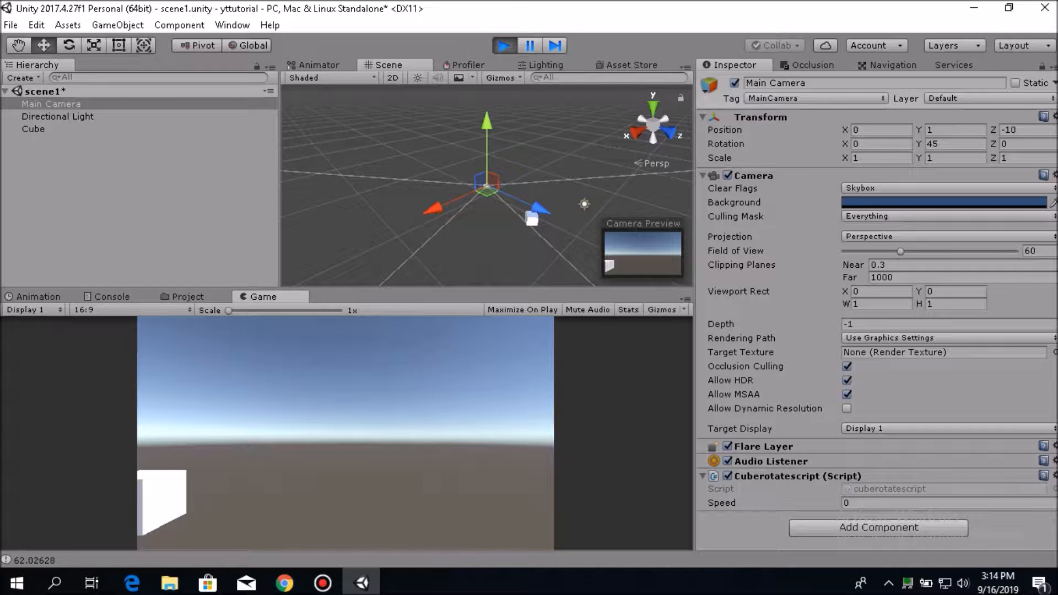
drag(722, 503, 1052, 503)
drag(521, 503, 924, 503)
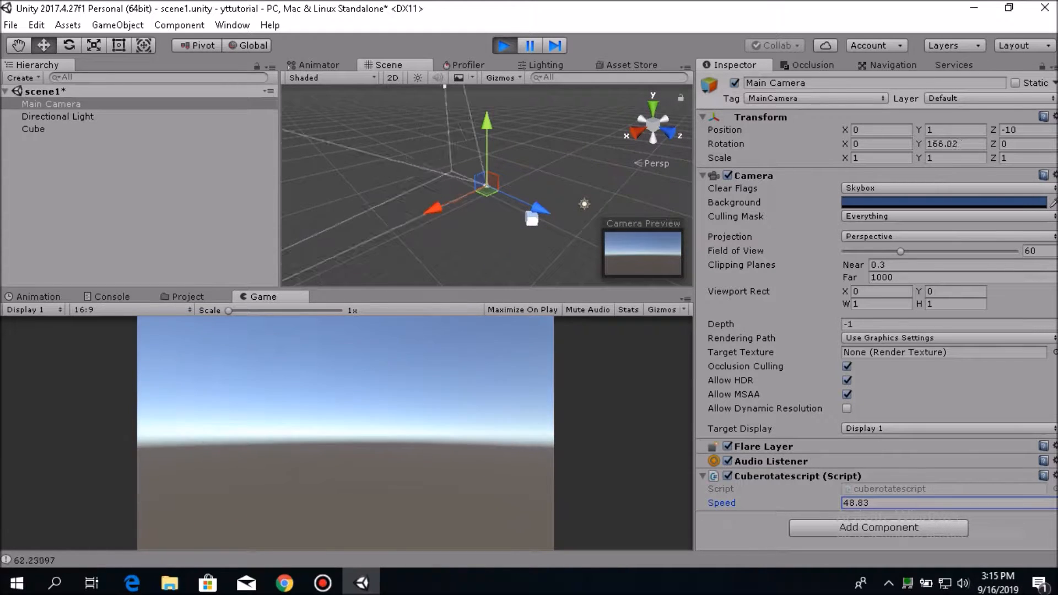
click(503, 45)
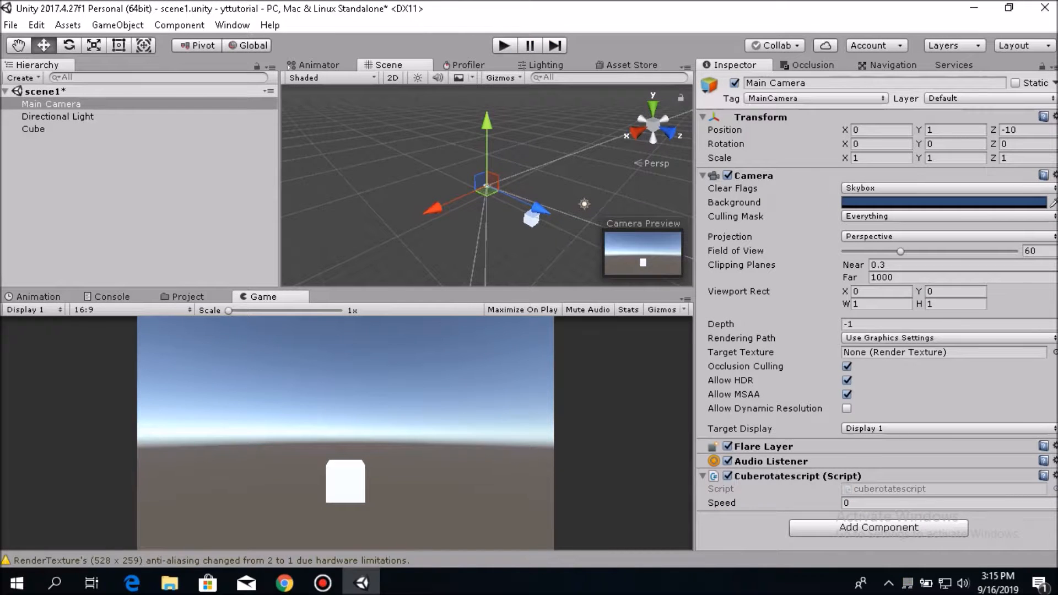
Remove the Cuberotatescript component from the Main Camera and save the scene.
right_click(791, 475)
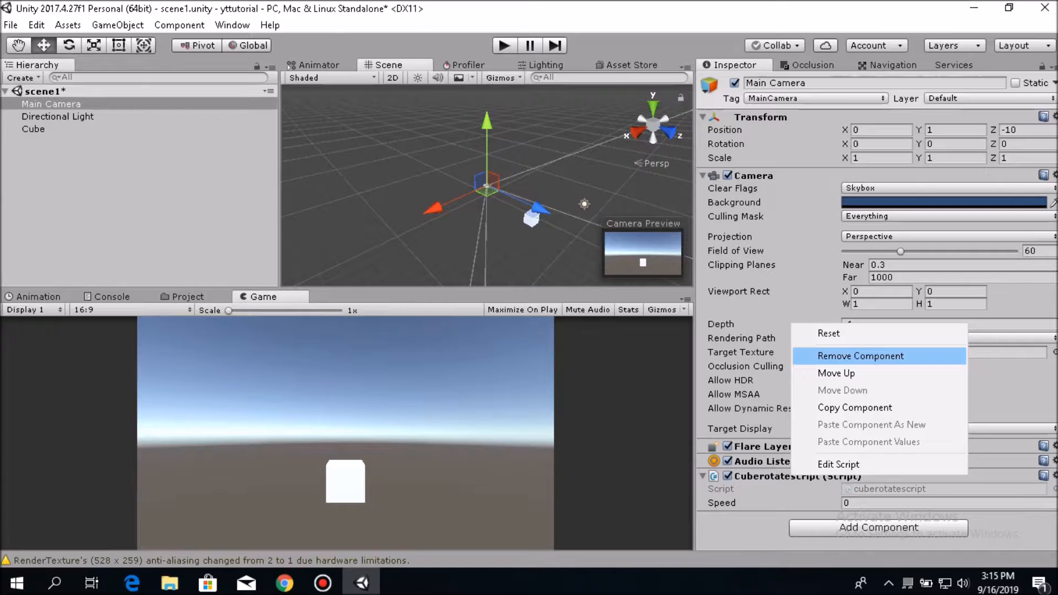
click(860, 356)
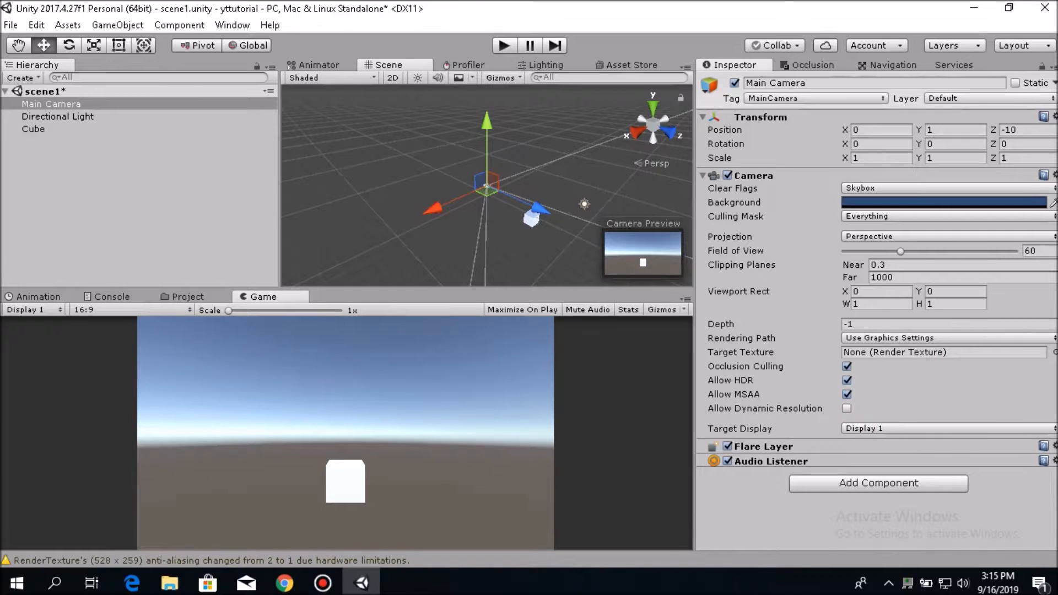
click(419, 237)
key(ctrl+s)
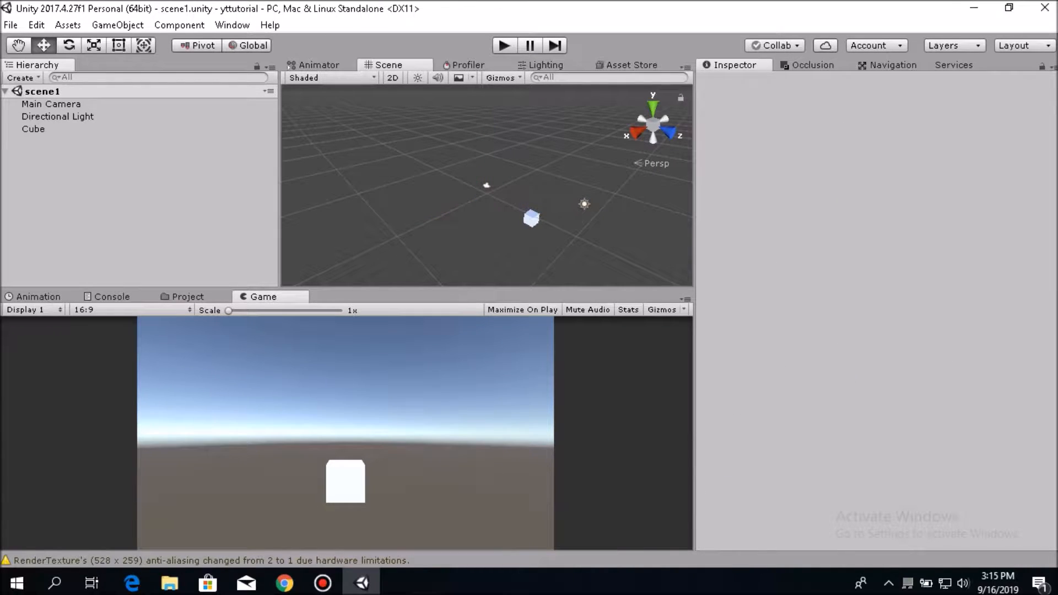
Set the Main Camera's Clear Flags to Solid Color with a black background (RGB 0, 0, 0).
click(51, 104)
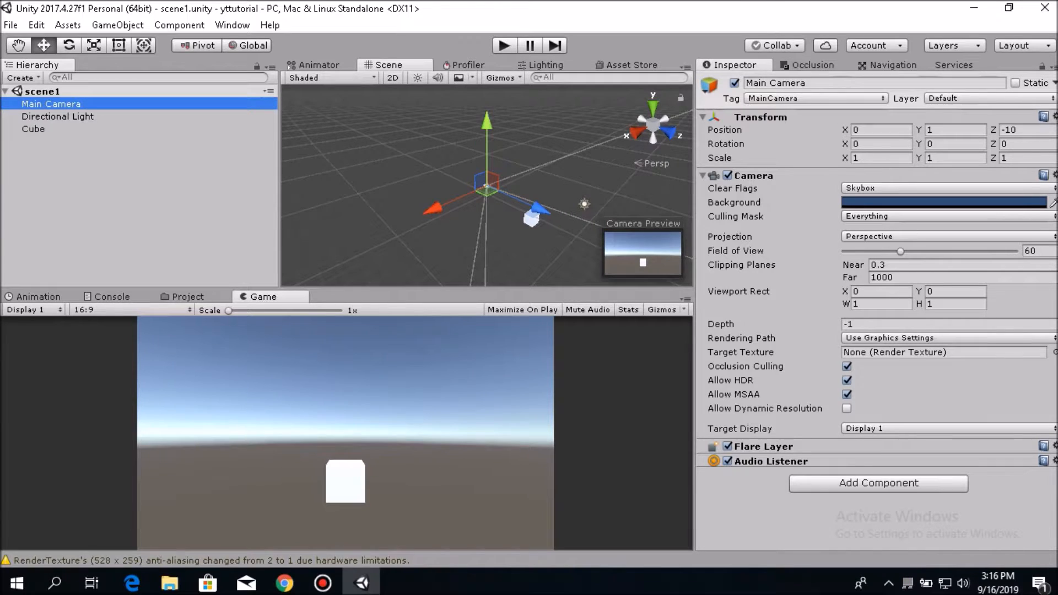
click(946, 188)
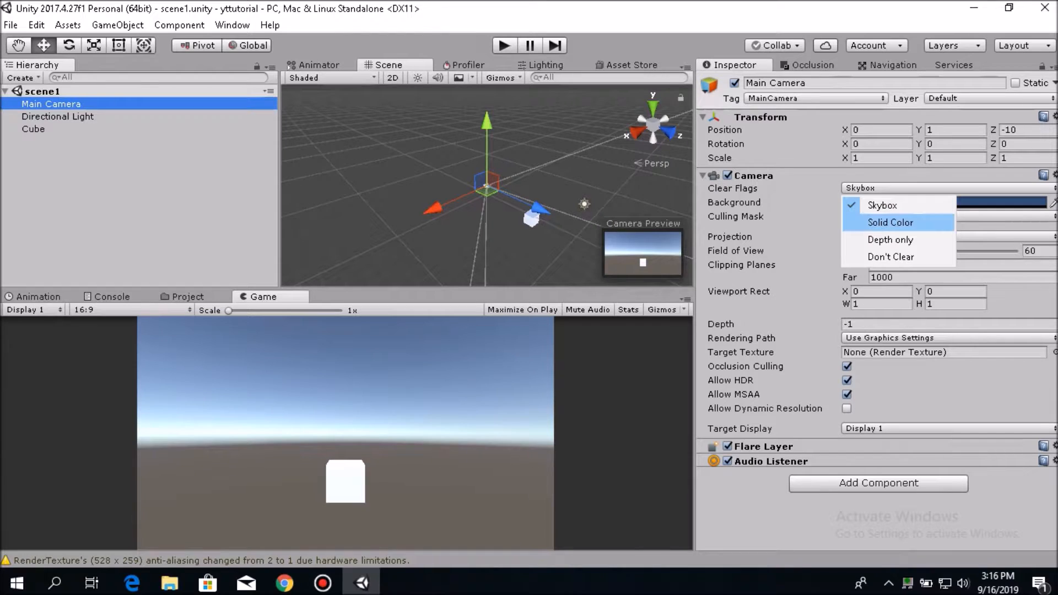
click(891, 222)
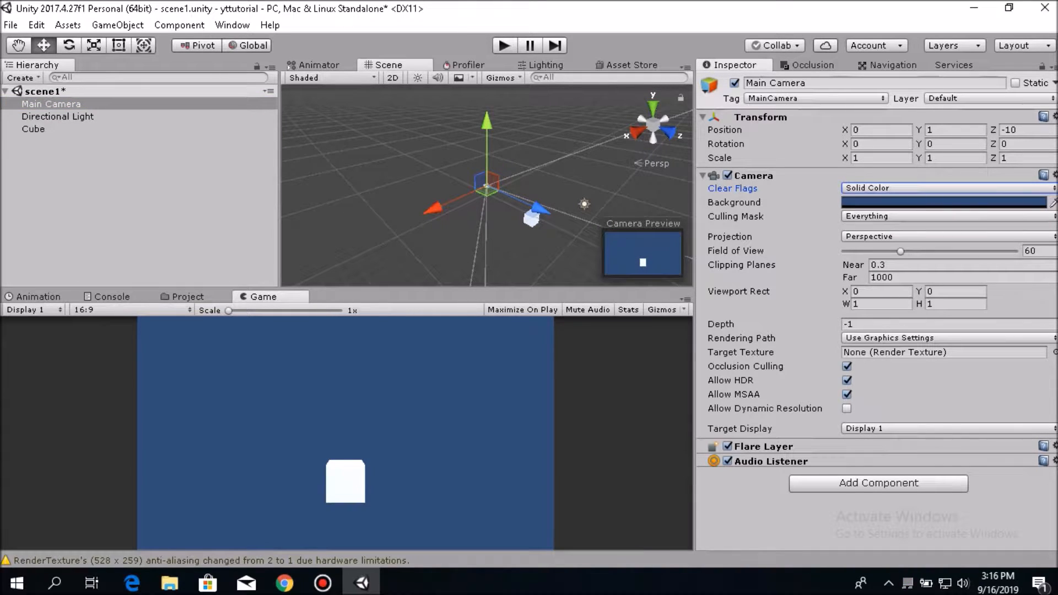
click(943, 202)
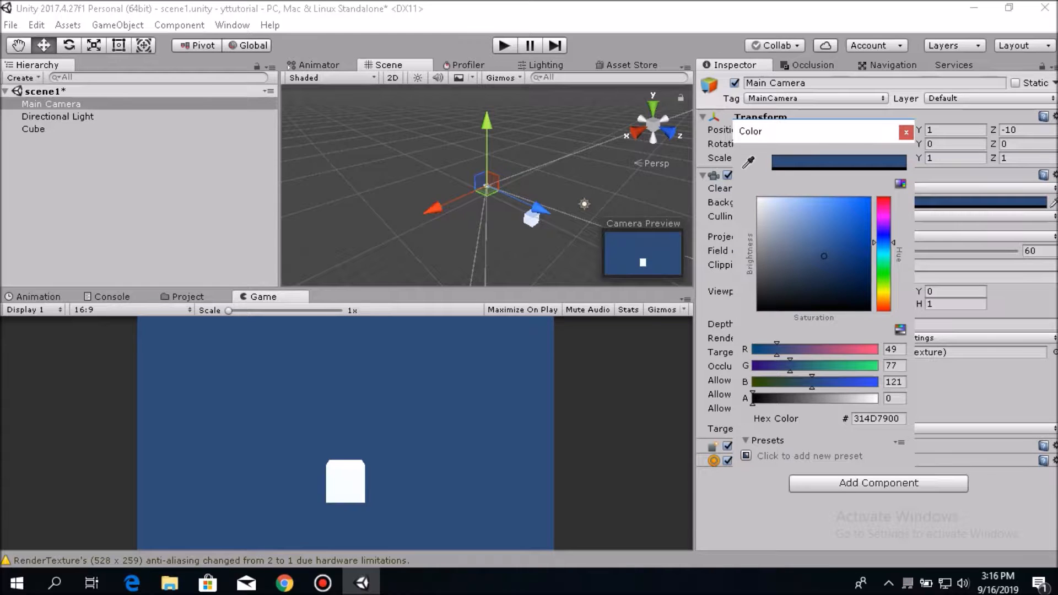
drag(809, 238, 788, 312)
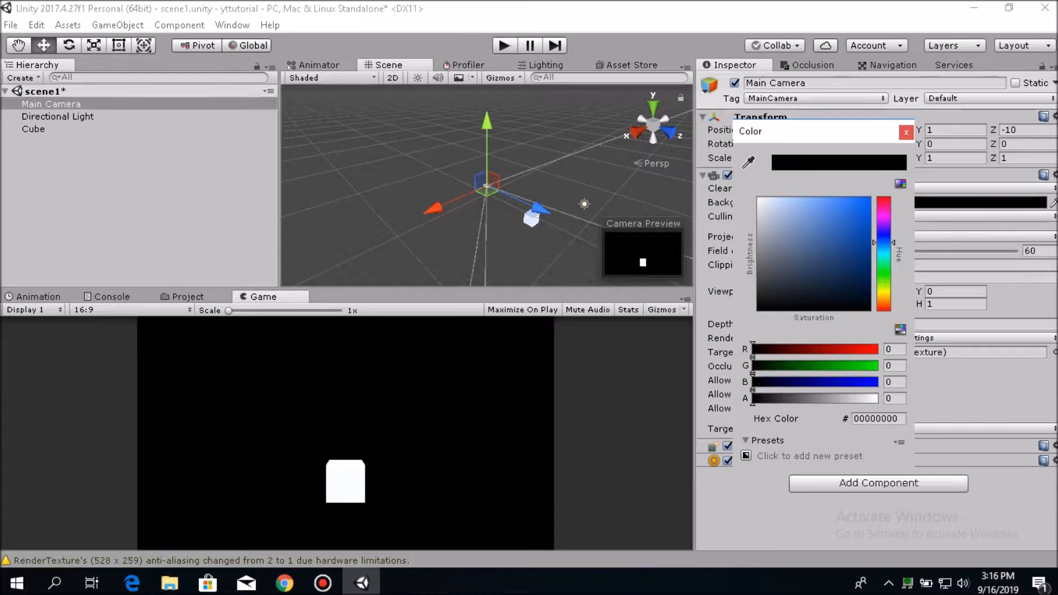
click(906, 132)
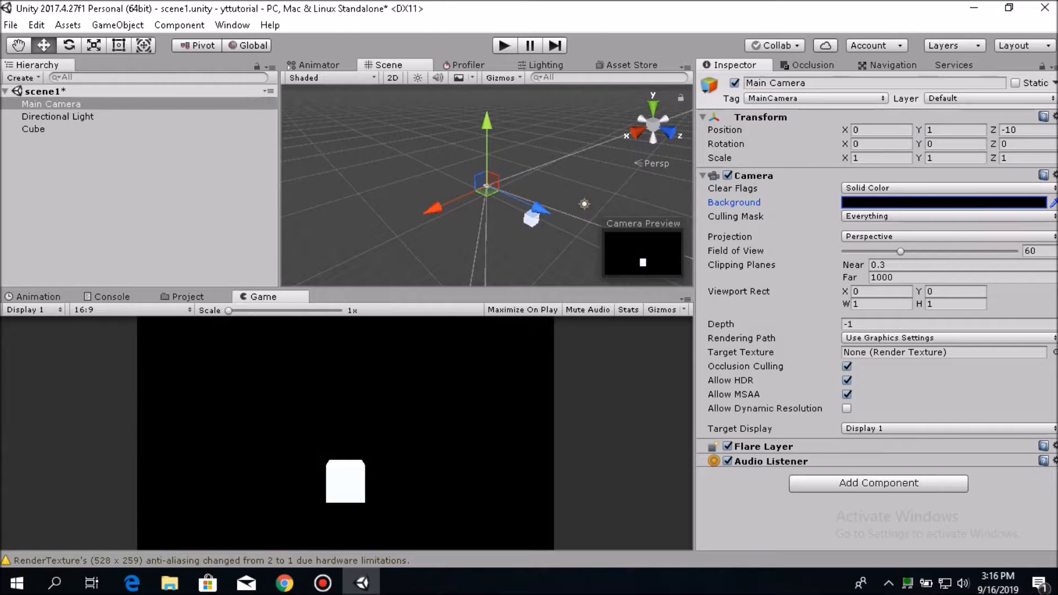
Set the Main Camera's Clear Flags back to Skybox.
click(893, 188)
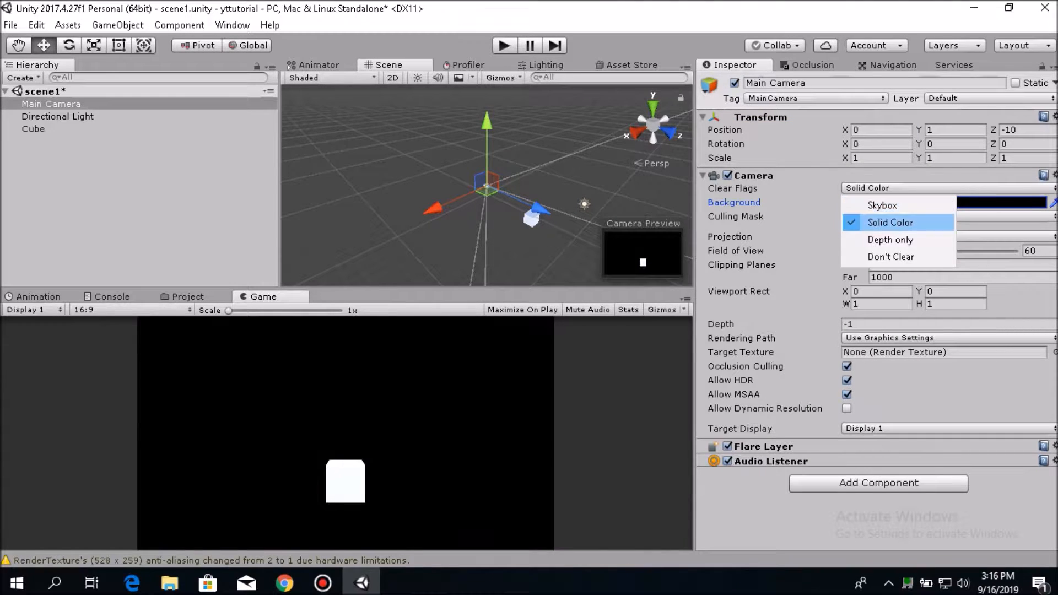
click(882, 205)
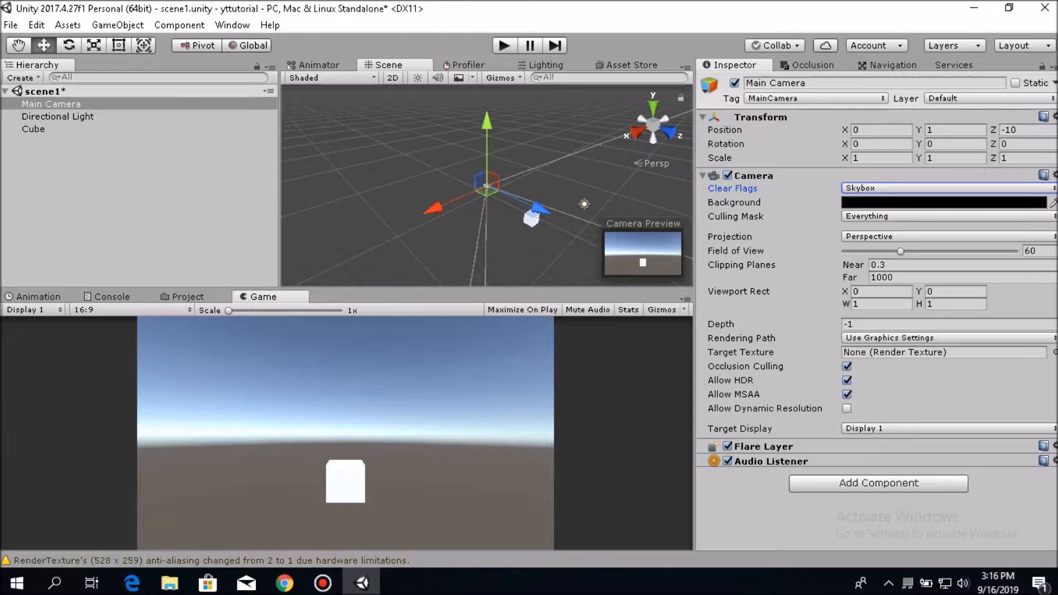
Assign the Cube to the UI layer.
click(33, 129)
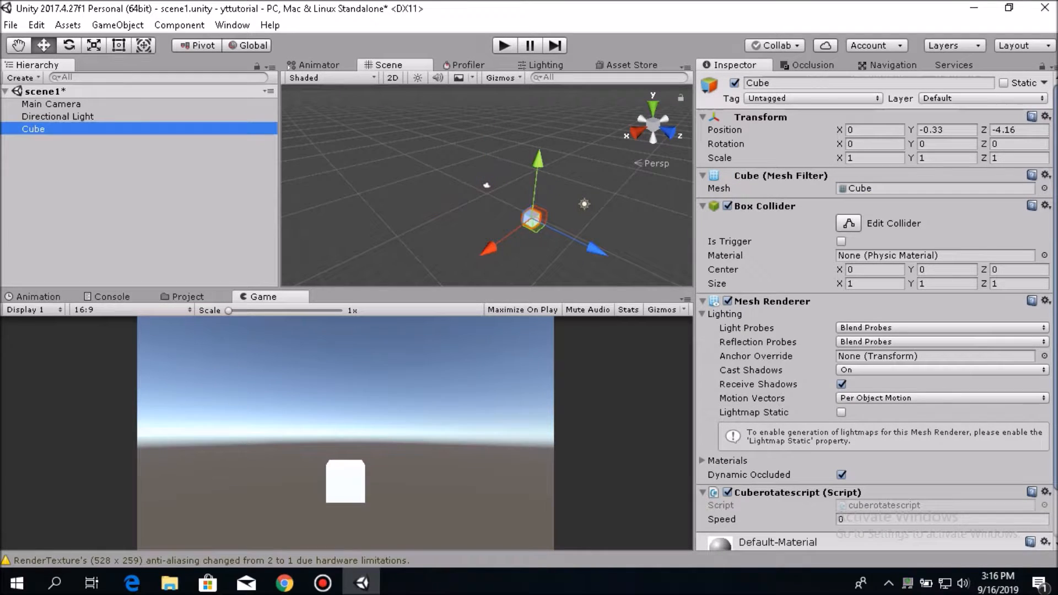
click(983, 99)
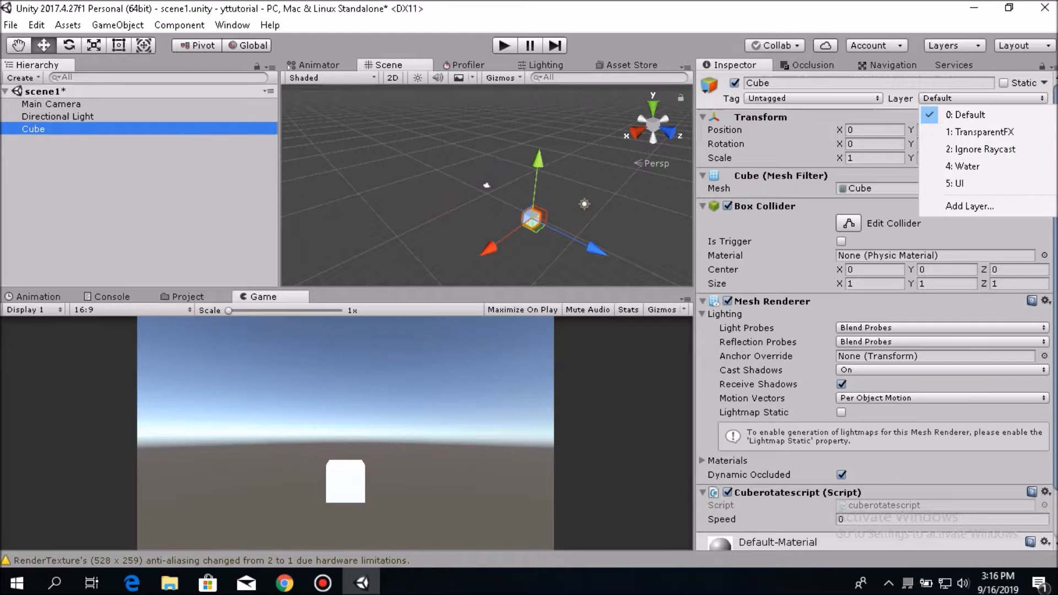
click(956, 184)
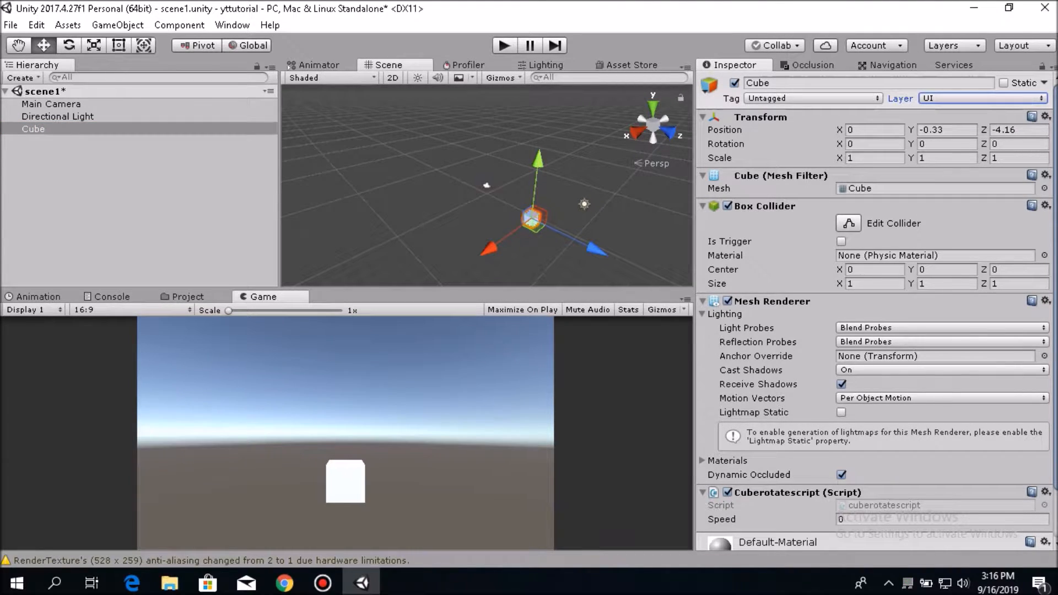
Exclude the UI layer from the Main Camera's Culling Mask.
click(51, 104)
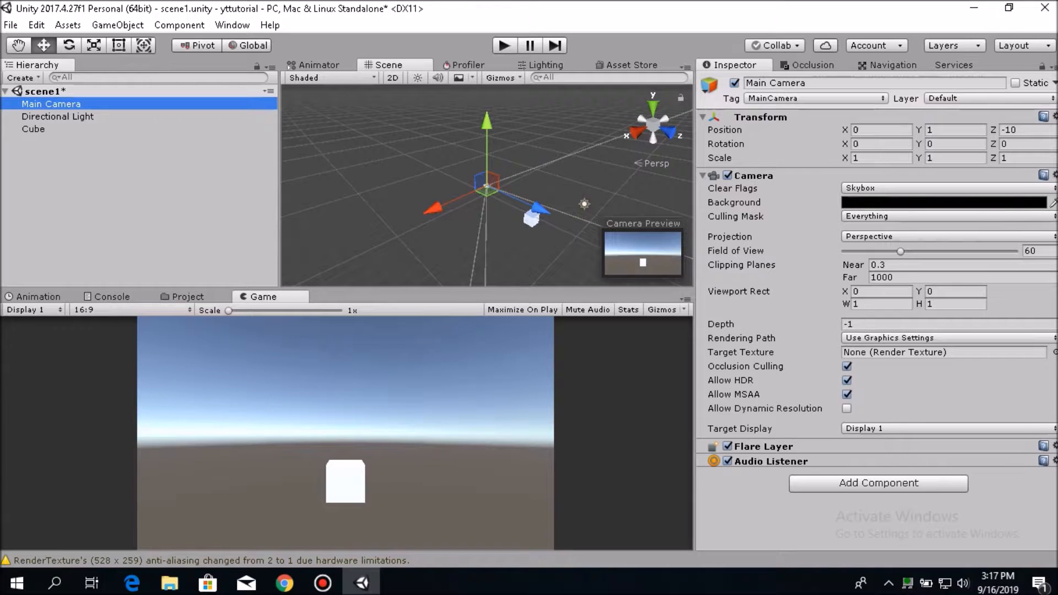
click(948, 217)
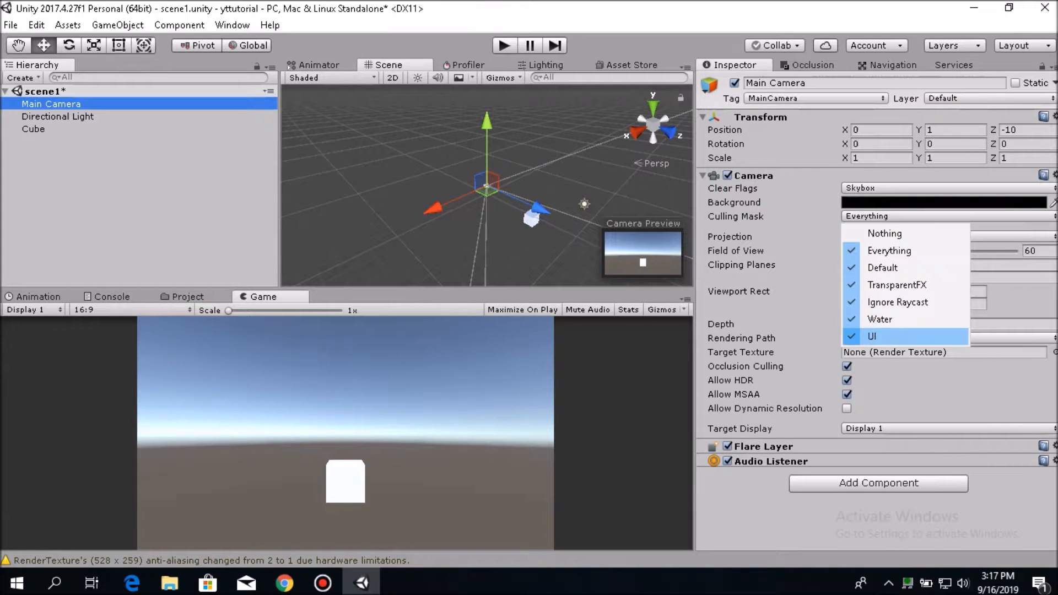
click(882, 337)
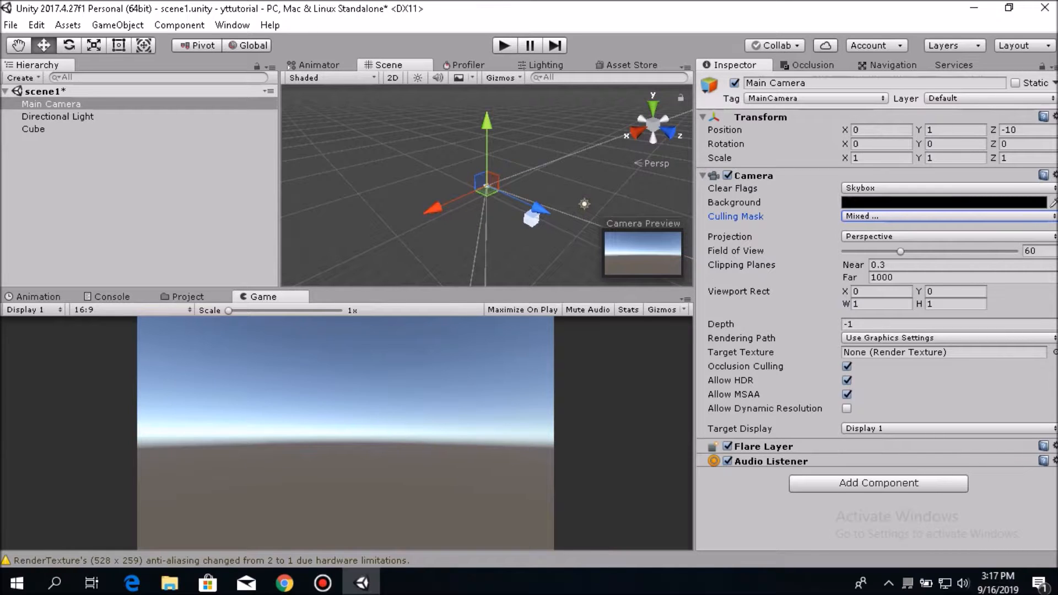
Include the UI layer in the Main Camera's Culling Mask again and deselect the camera.
click(948, 216)
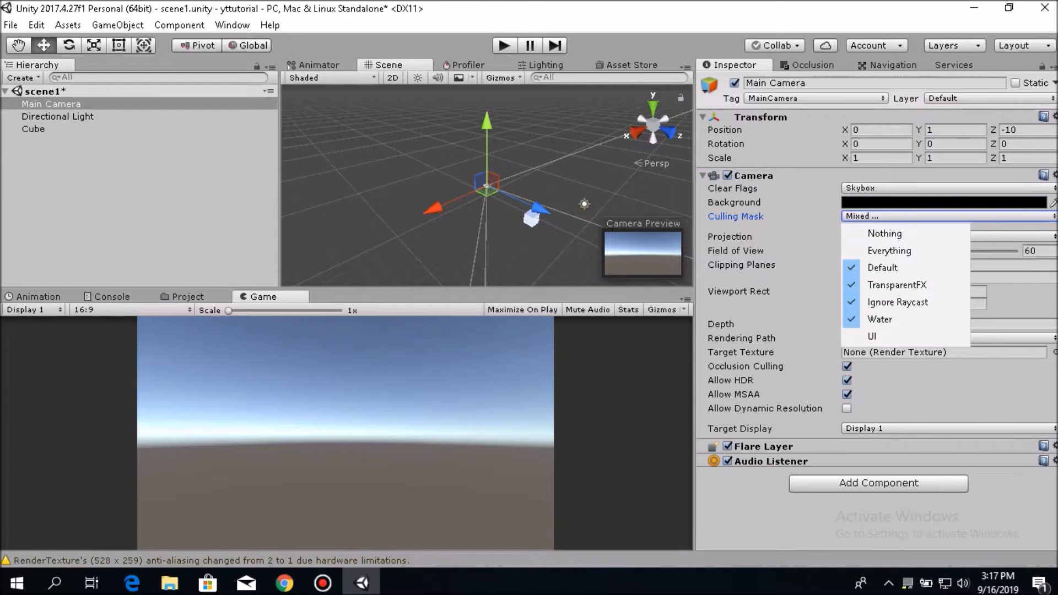
click(881, 336)
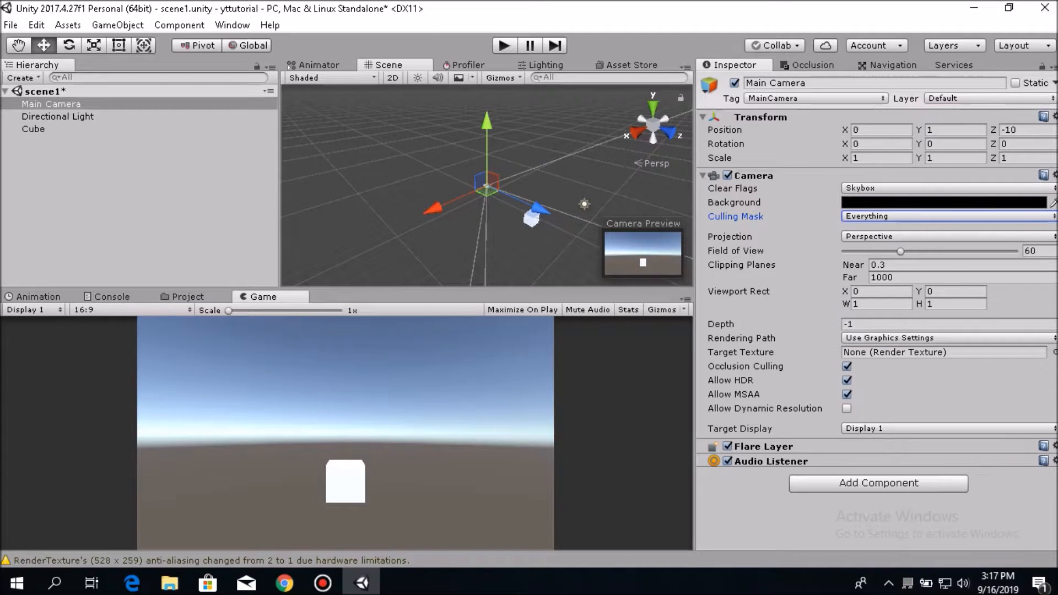
click(138, 210)
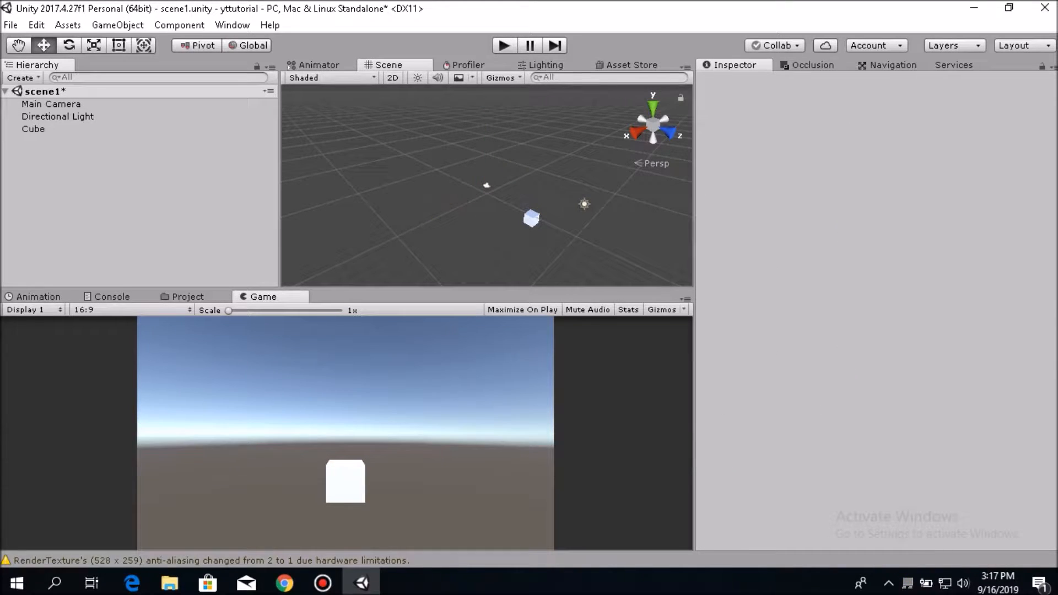
Set the Cube's layer back to Default.
click(33, 129)
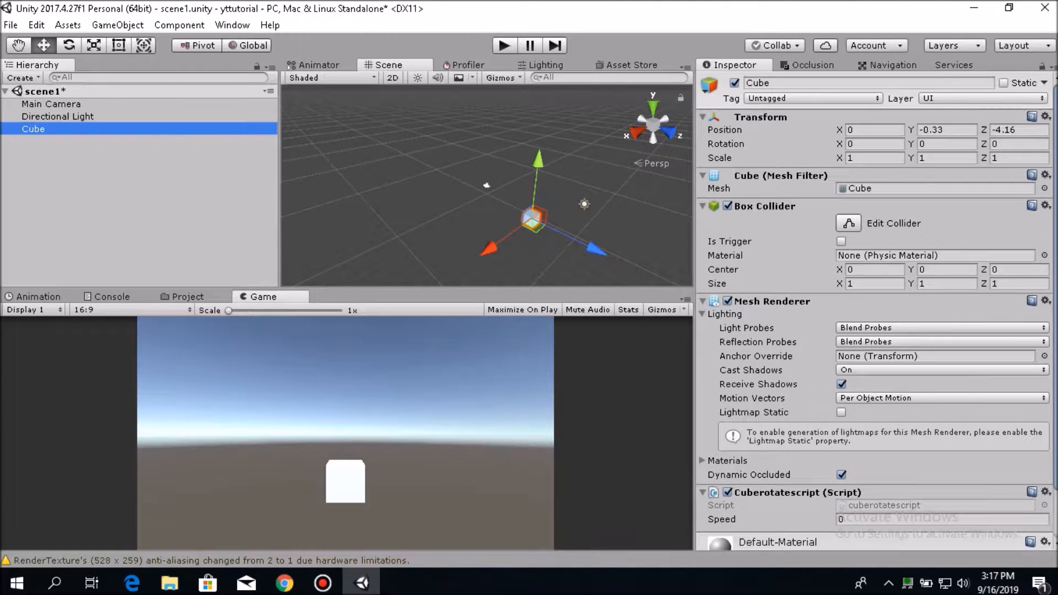
click(983, 99)
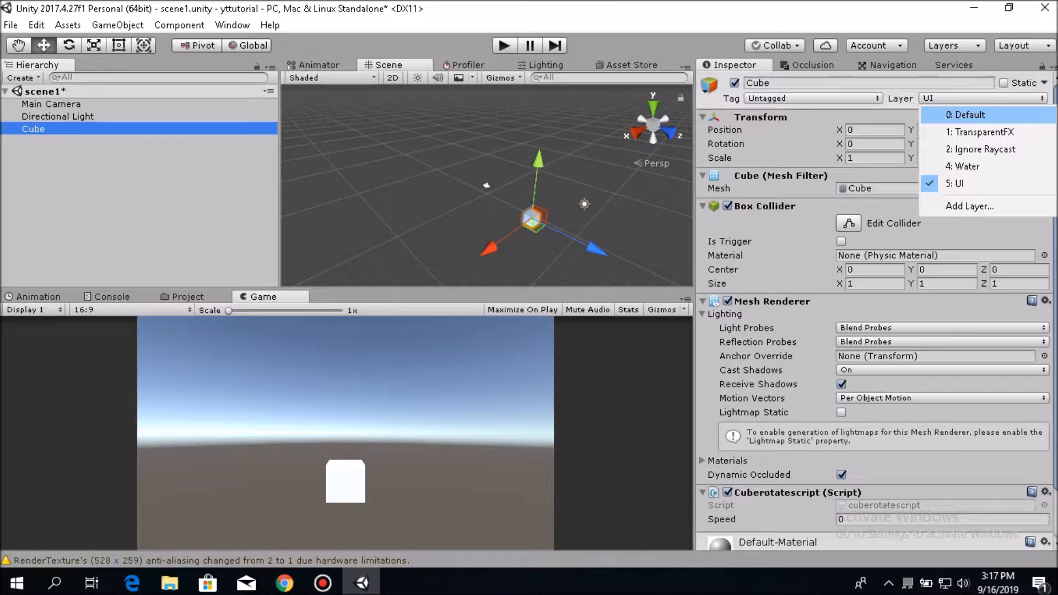
click(968, 114)
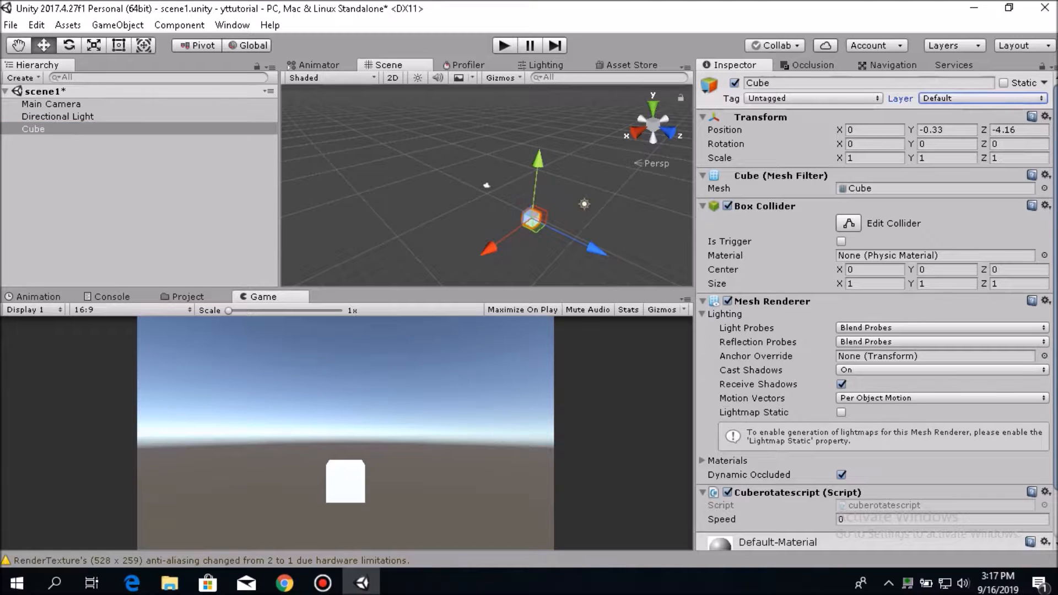
click(137, 204)
Examine the Projection options available for the Main Camera, leaving the setting as it is.
click(51, 104)
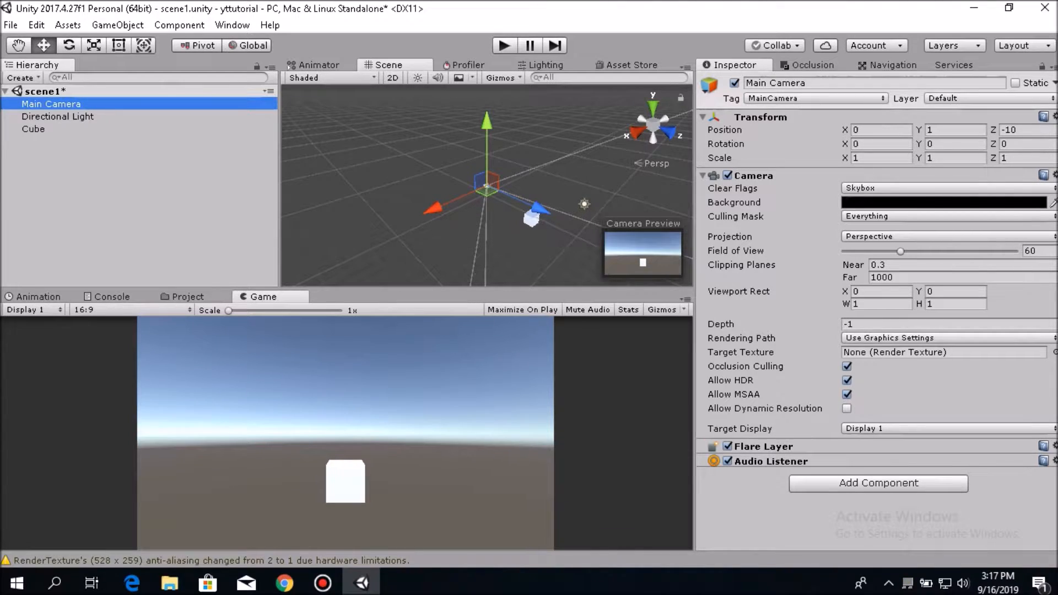
click(937, 236)
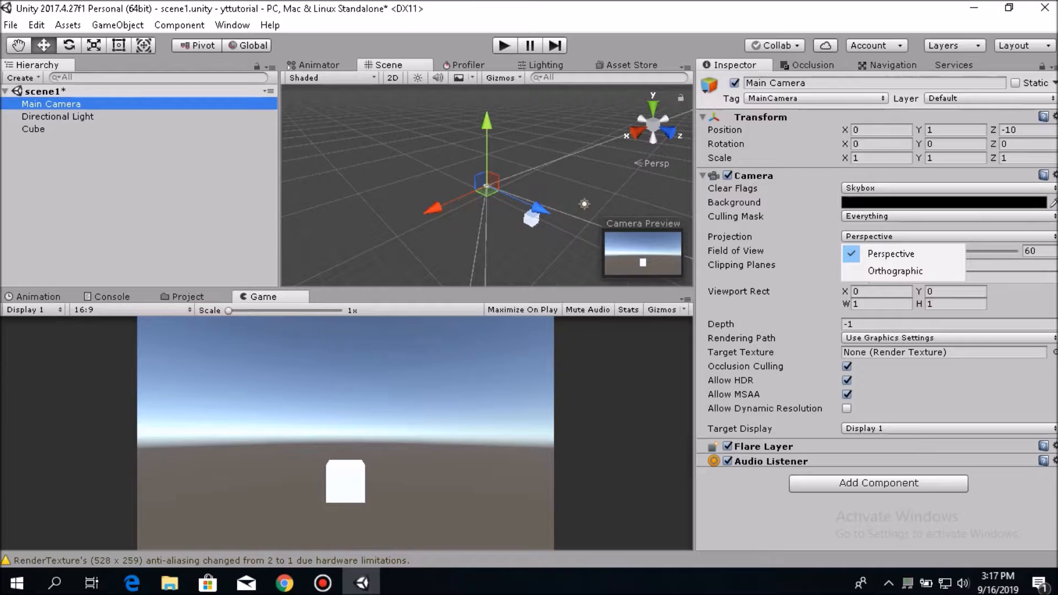
click(138, 210)
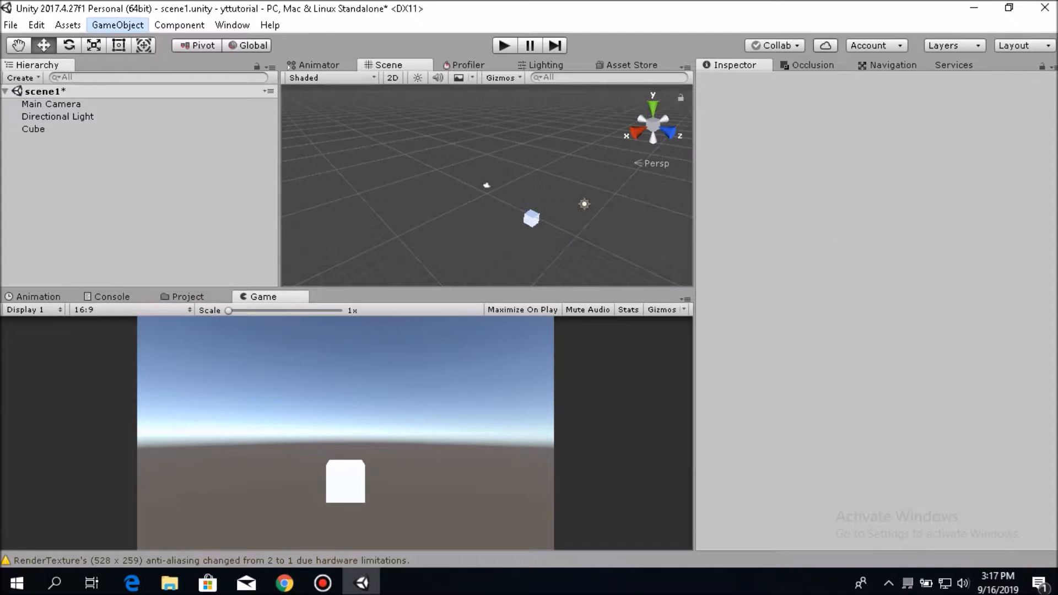
Add a second cube to the scene and move it below the first one, to about Y -1.63 and Z -4.27.
click(117, 25)
mouse_move(193, 77)
click(378, 78)
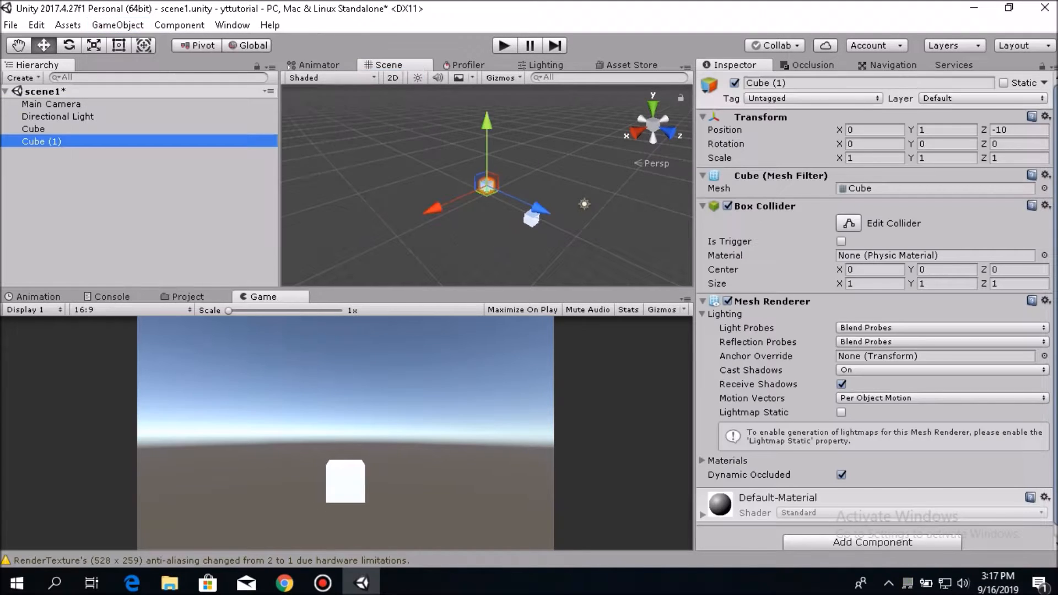
drag(541, 208, 594, 233)
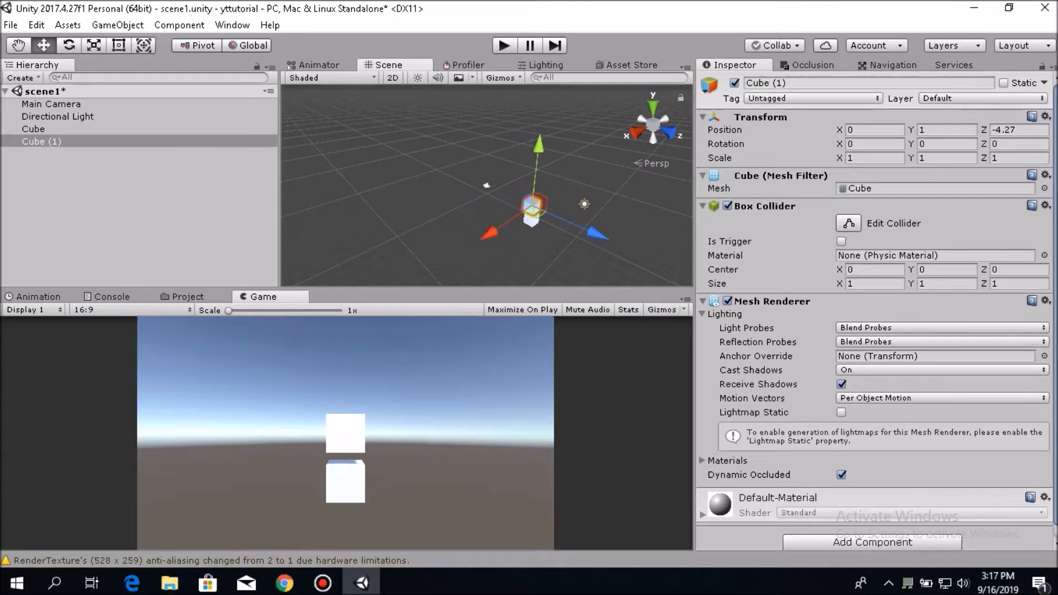
drag(538, 144, 536, 188)
Stretch the second cube into a floor slab by scaling it to about 16.44 on X and 27.06 on Z.
click(875, 158)
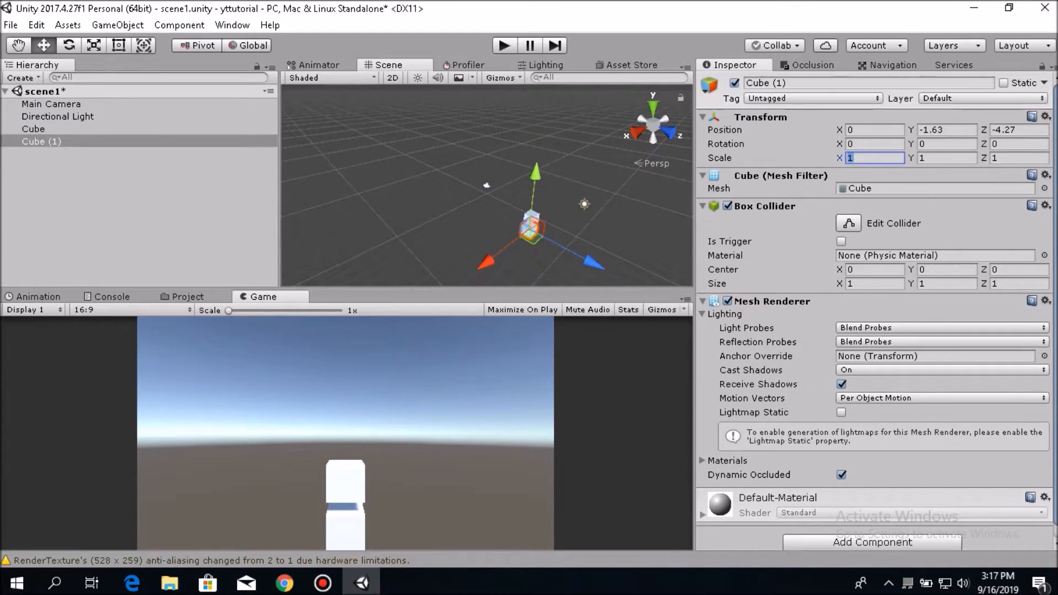
text(16.05)
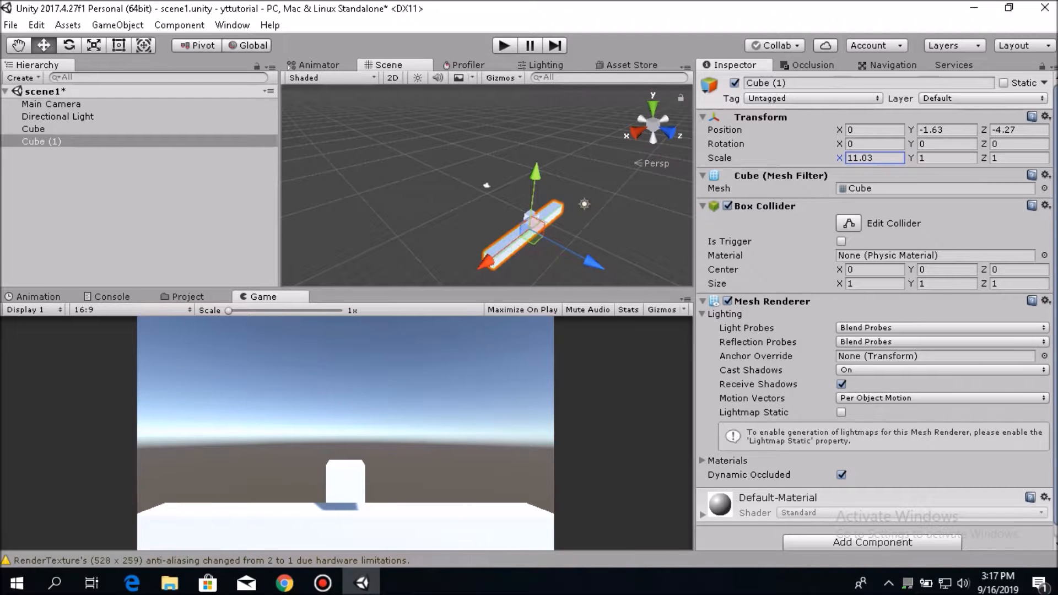
drag(839, 158, 849, 158)
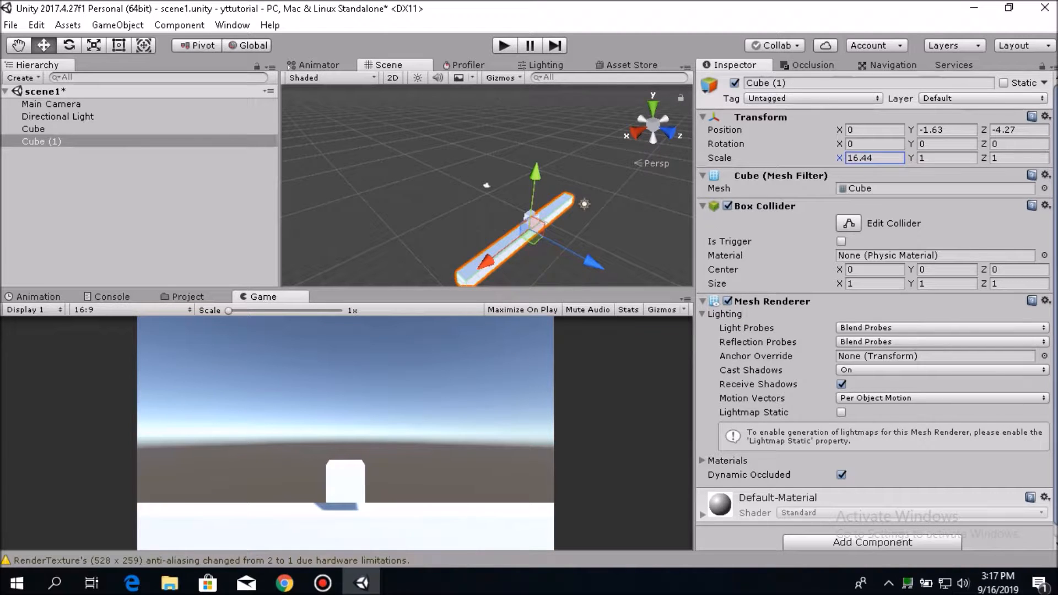
drag(983, 158, 1054, 158)
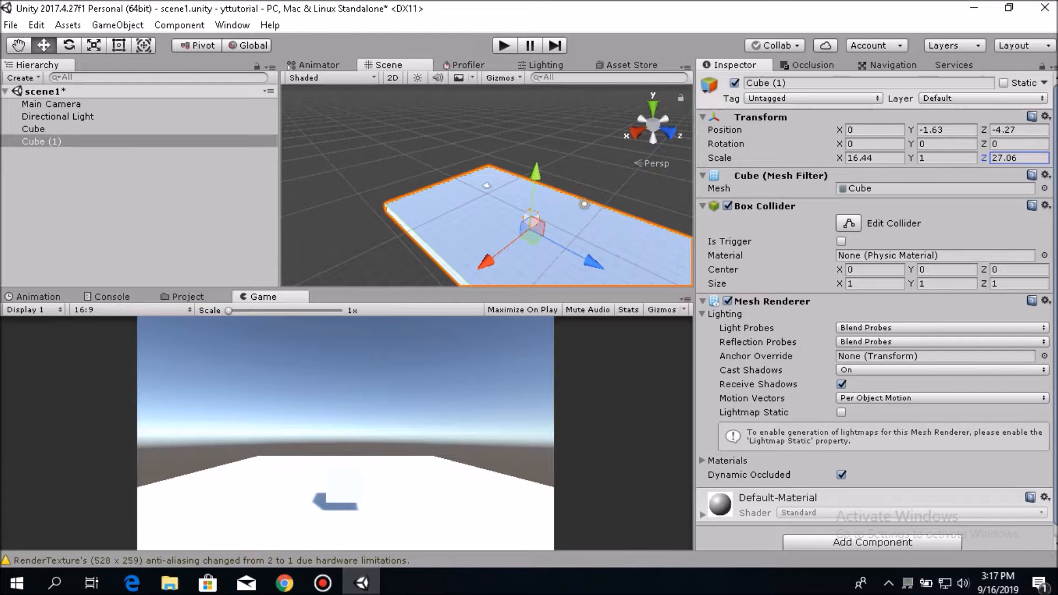
Move the floor slab forward along the Z axis to about Z 7.1.
drag(594, 262, 723, 330)
drag(761, 259, 754, 256)
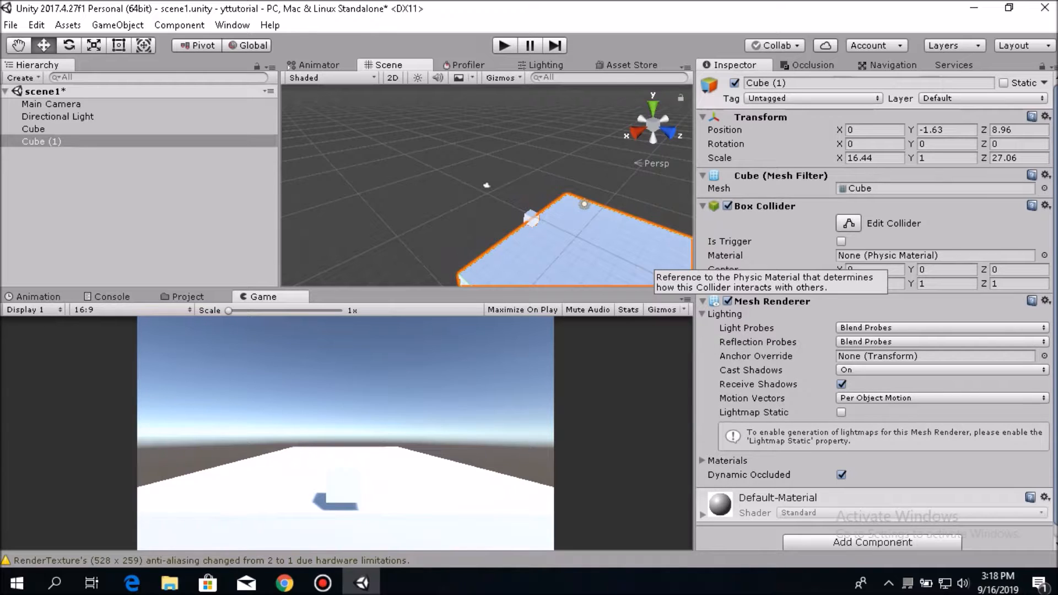
scroll(614, 243, down, 6)
scroll(614, 242, up, 1)
drag(620, 256, 612, 254)
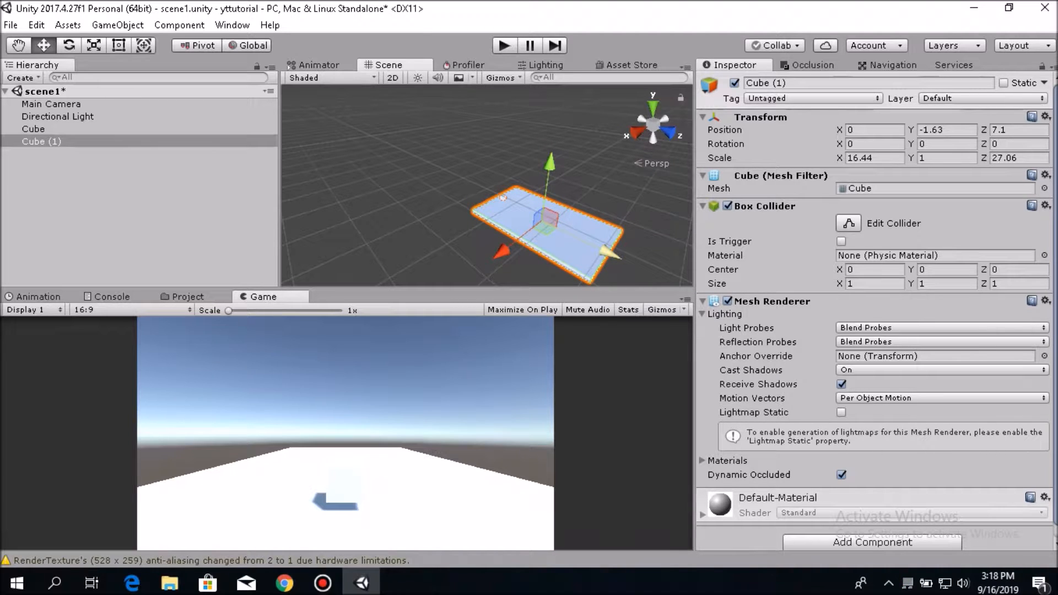
Raise the original Cube above the floor to about Y 1.7 and shift it sideways to about X -2.6.
click(34, 129)
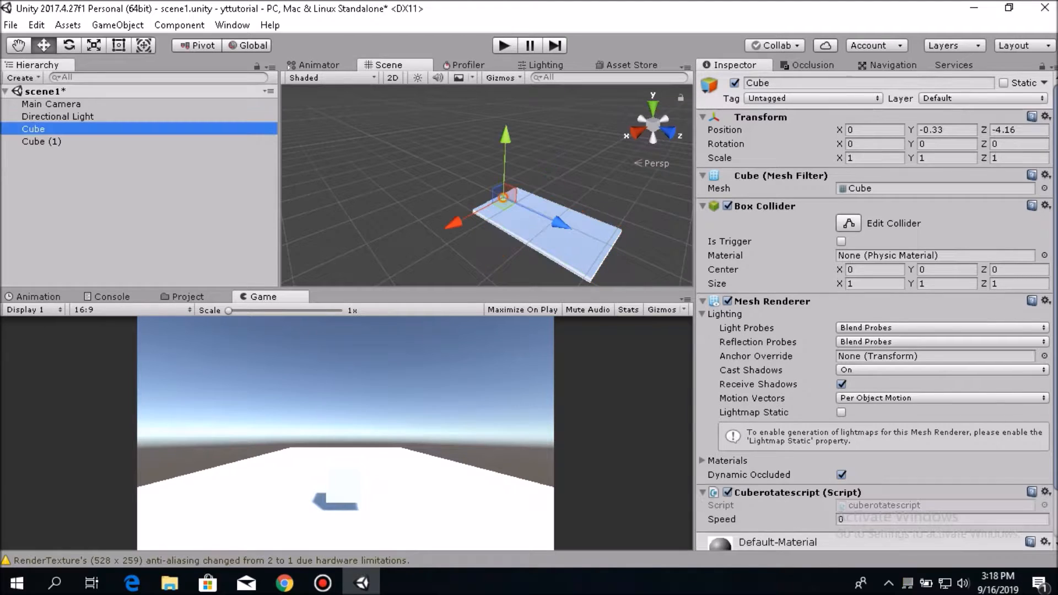
mouse_move(505, 136)
mouse_down()
mouse_move(507, 104)
mouse_move(505, 126)
mouse_up()
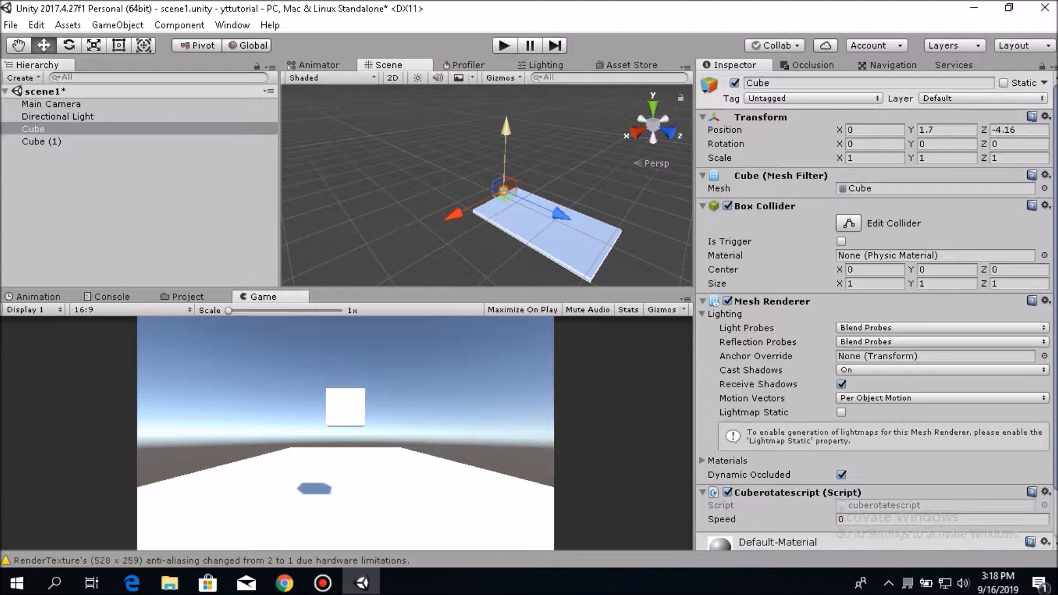
drag(454, 214, 461, 210)
Duplicate the Cube and move the copy farther from the camera, to about X 0.2, Y 2.7, Z 2.5.
click(33, 129)
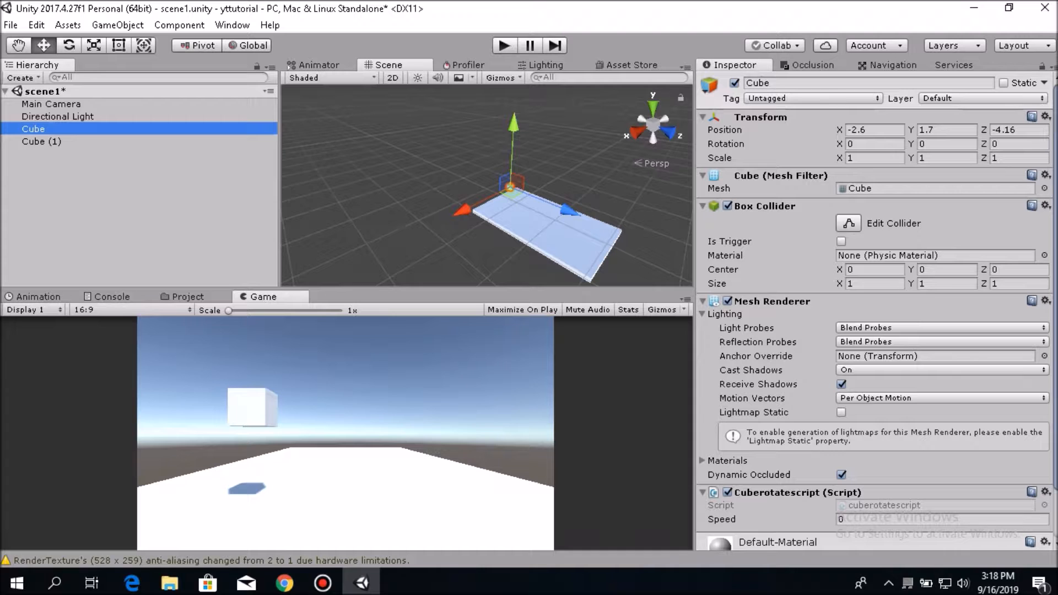
key(ctrl+d)
drag(461, 210, 452, 214)
drag(559, 214, 587, 227)
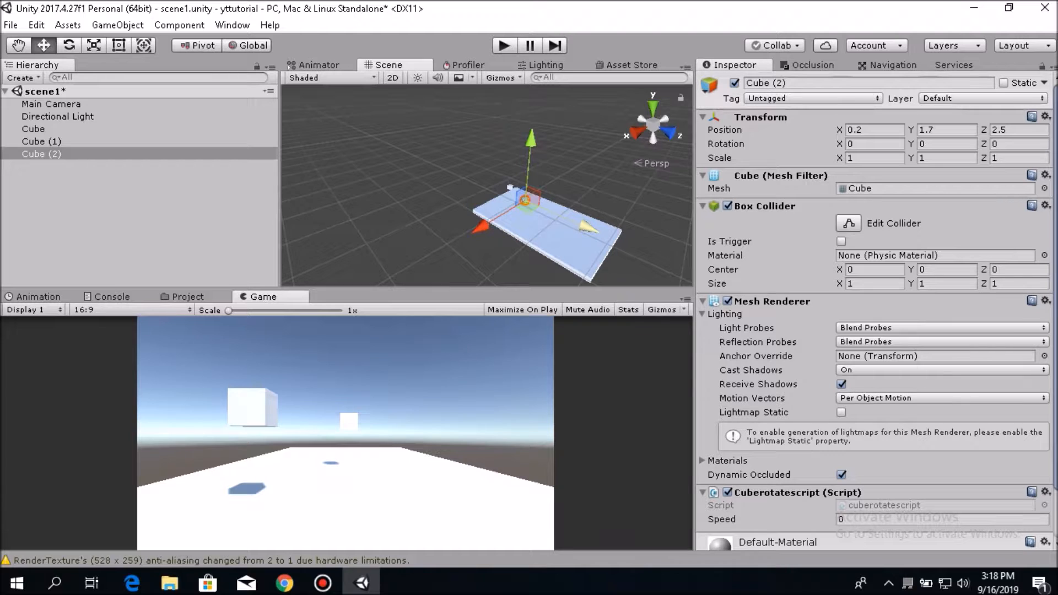
drag(532, 141, 531, 135)
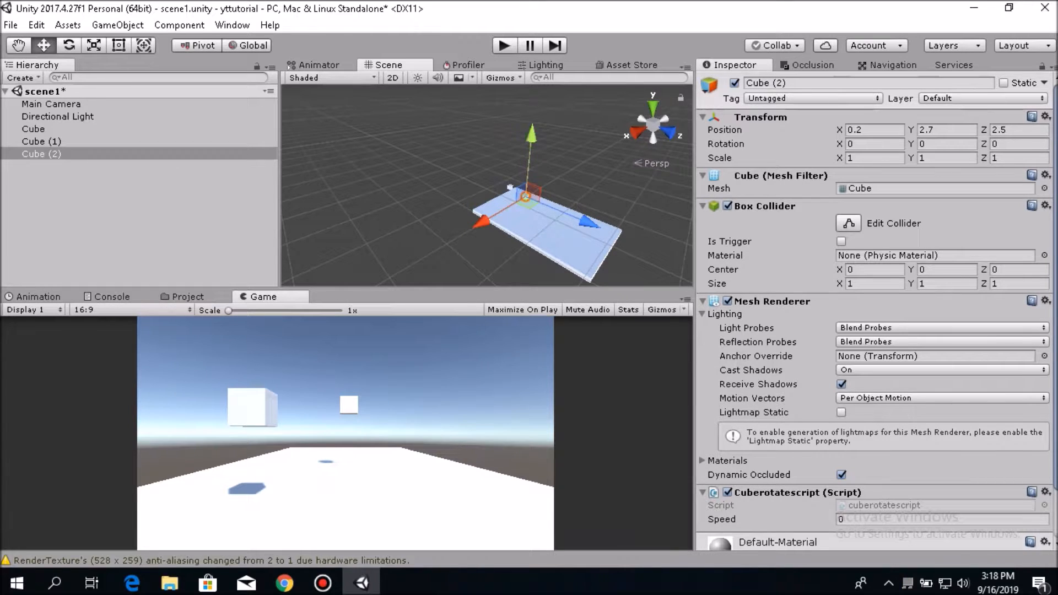
Set the Main Camera's Projection to Orthographic.
click(51, 103)
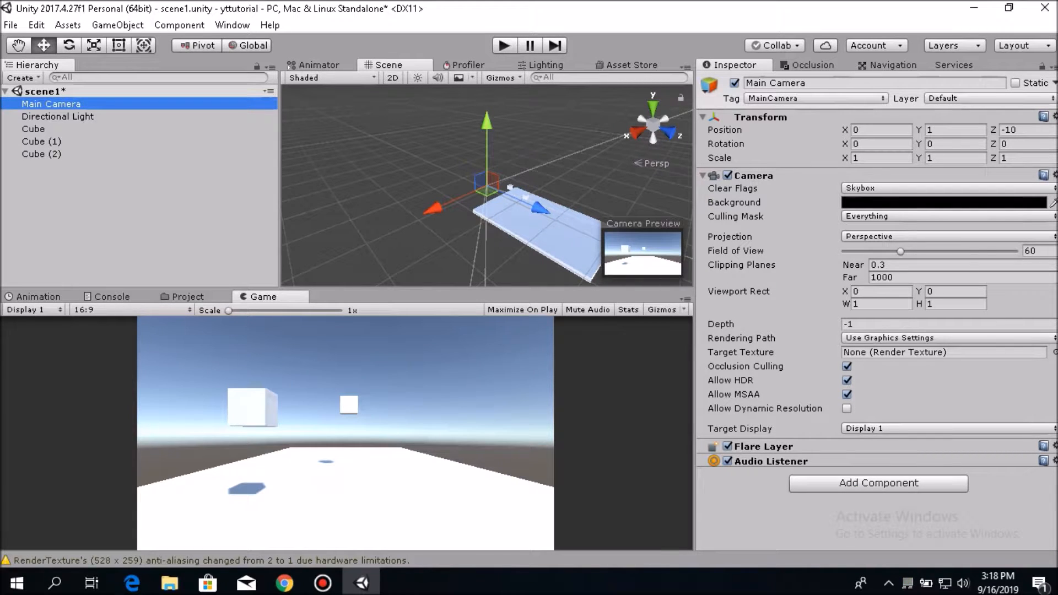
click(904, 236)
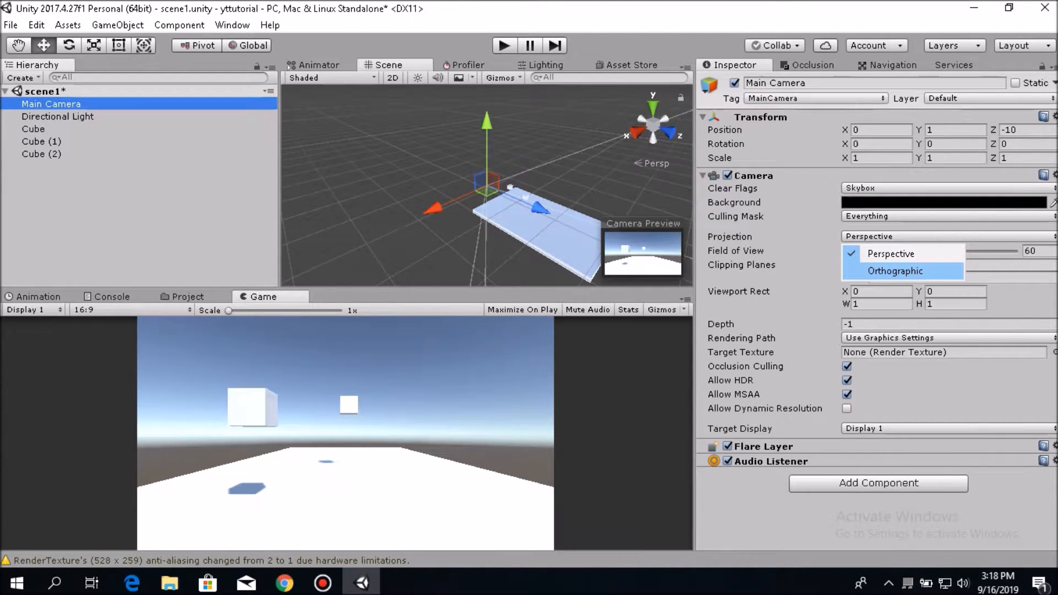
click(895, 270)
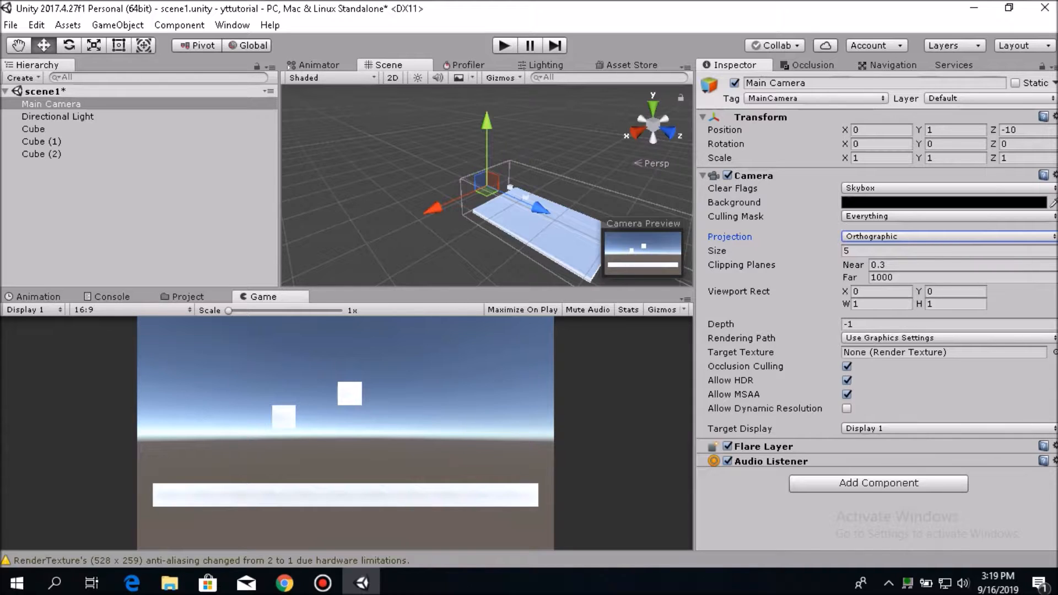
Set the Main Camera's Projection back to Perspective and deselect the camera.
click(903, 237)
click(890, 254)
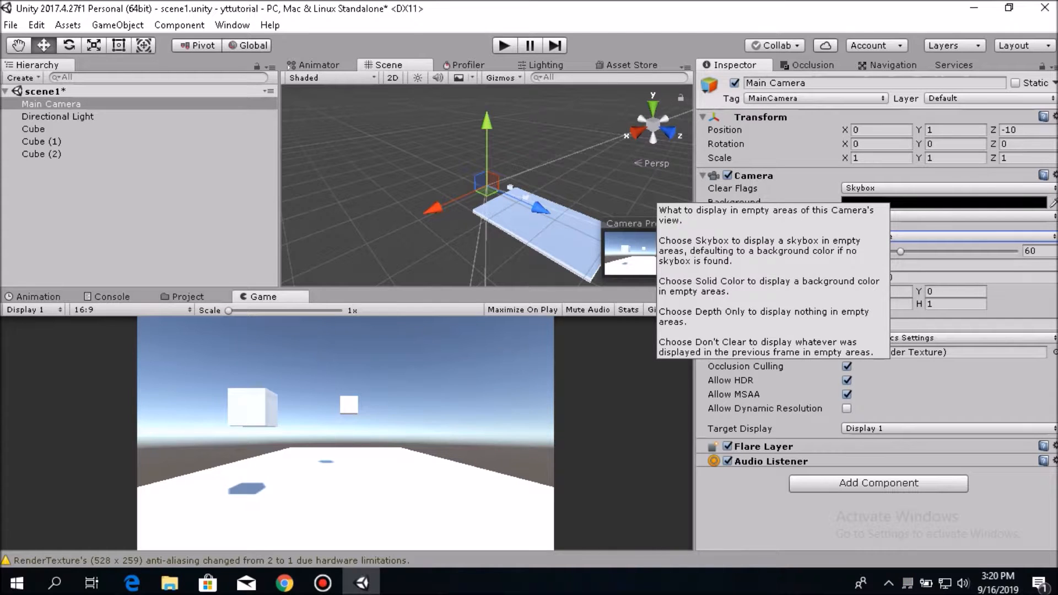
click(440, 155)
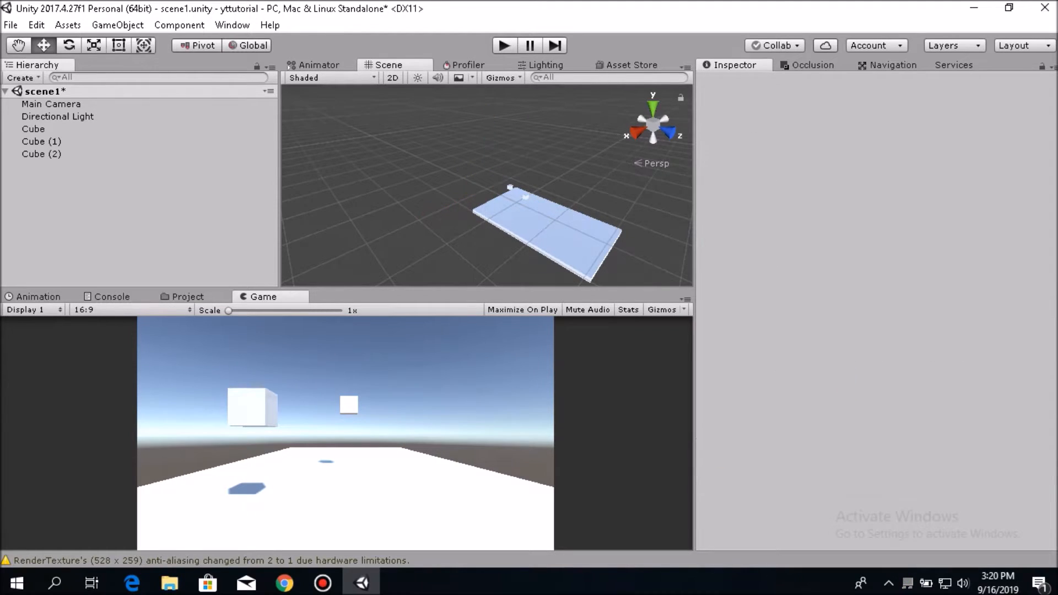
Save the scene with no object selected.
click(52, 104)
click(110, 214)
key(ctrl+s)
Create a new material named cubemat1 in the Assets folder.
click(188, 296)
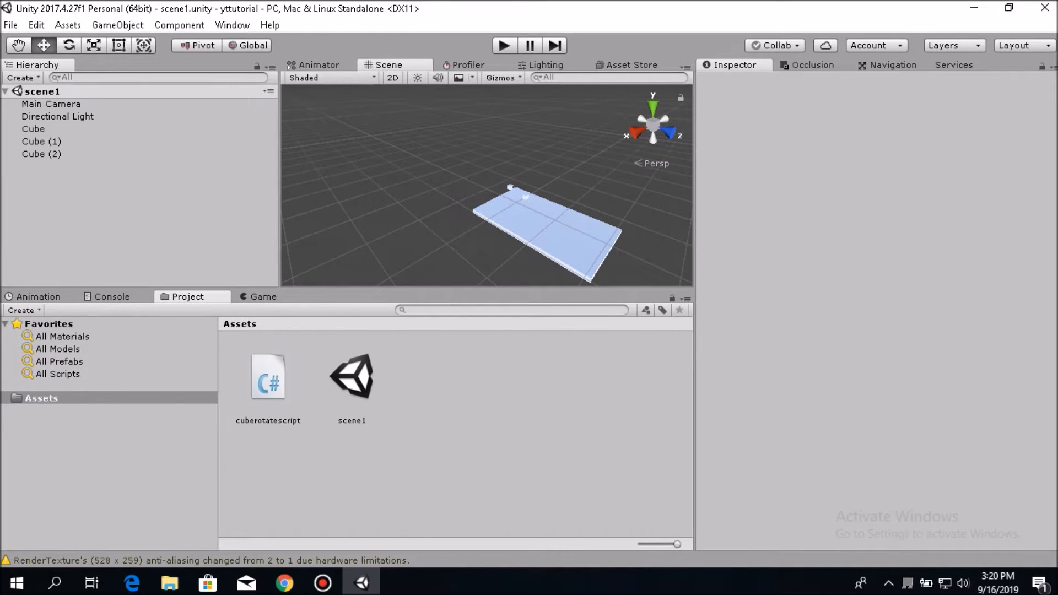
click(34, 129)
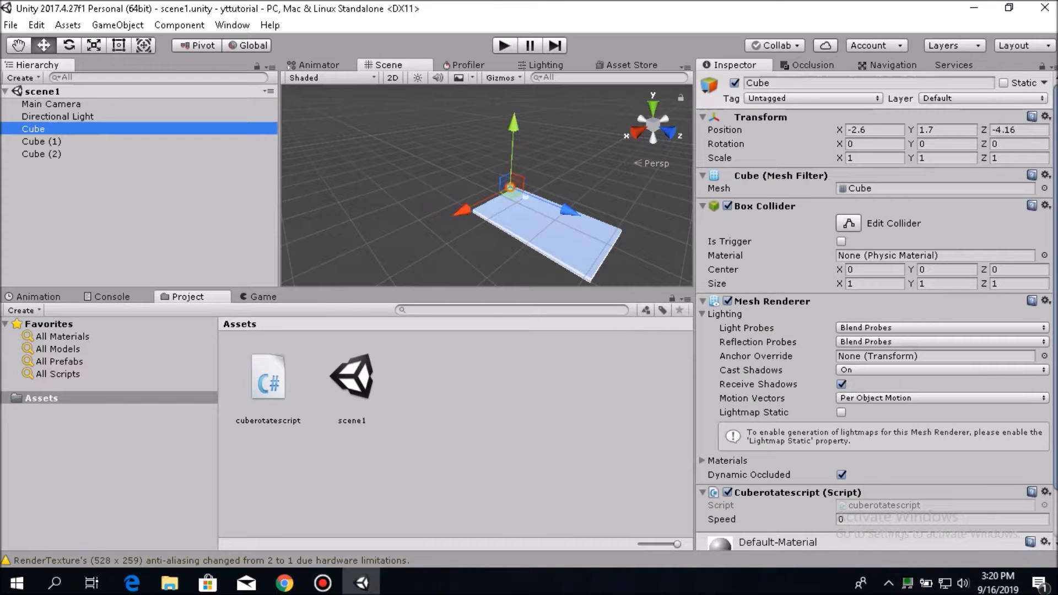
scroll(755, 344, down, 3)
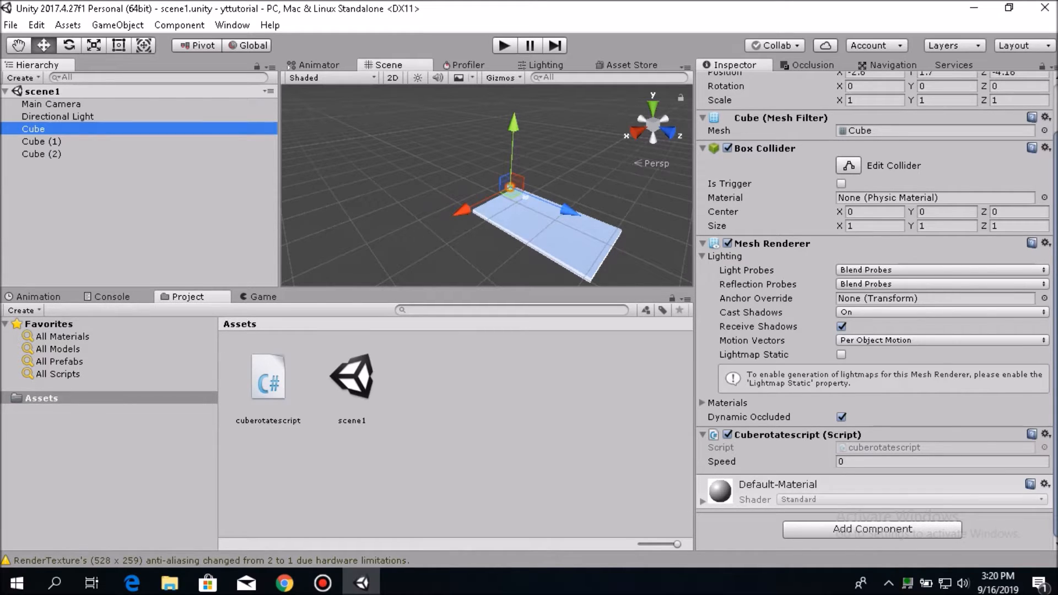
click(263, 296)
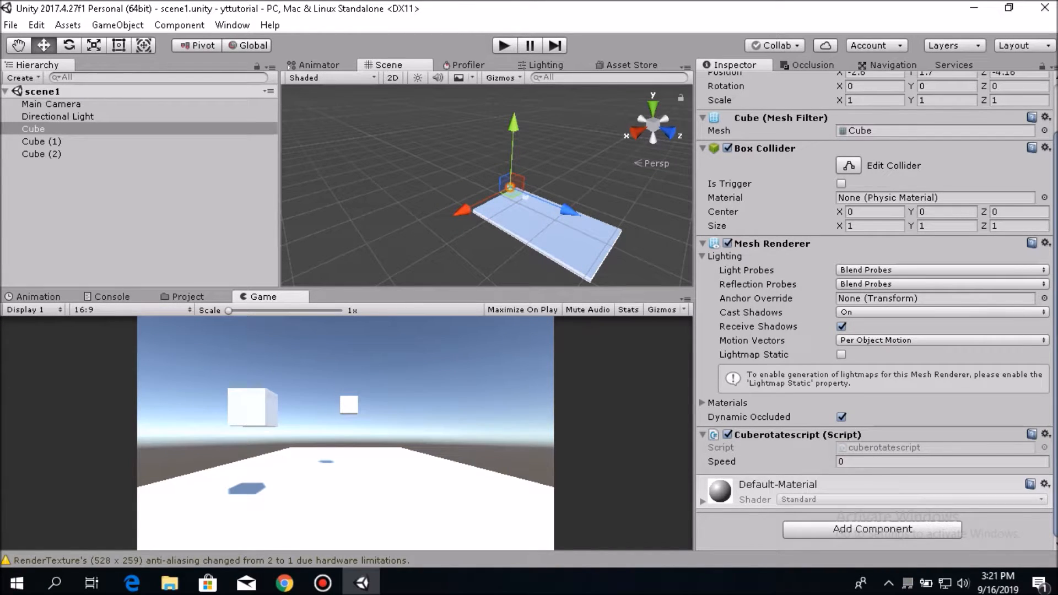
click(187, 296)
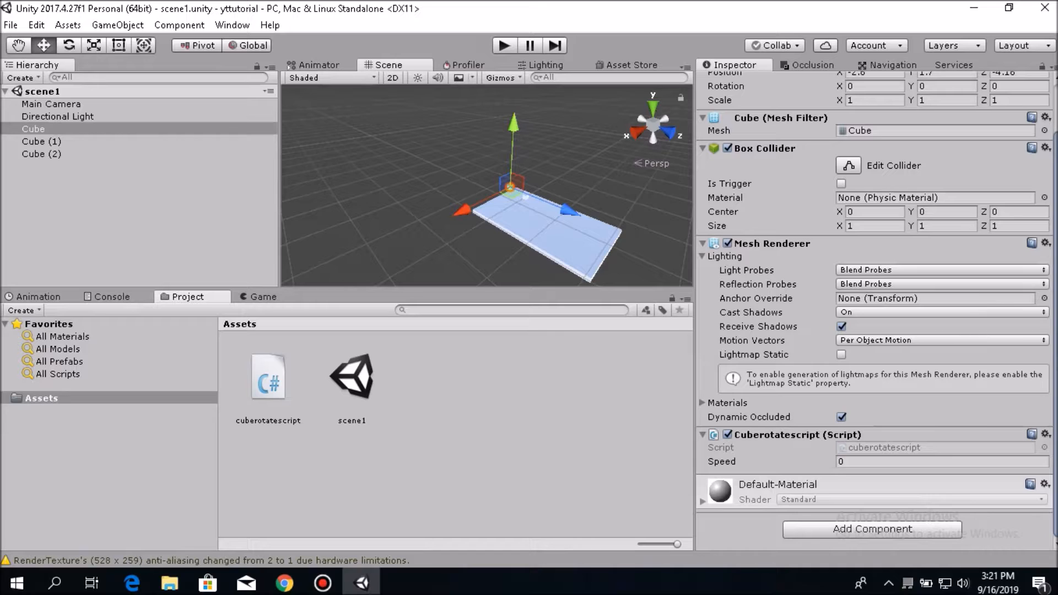
right_click(474, 405)
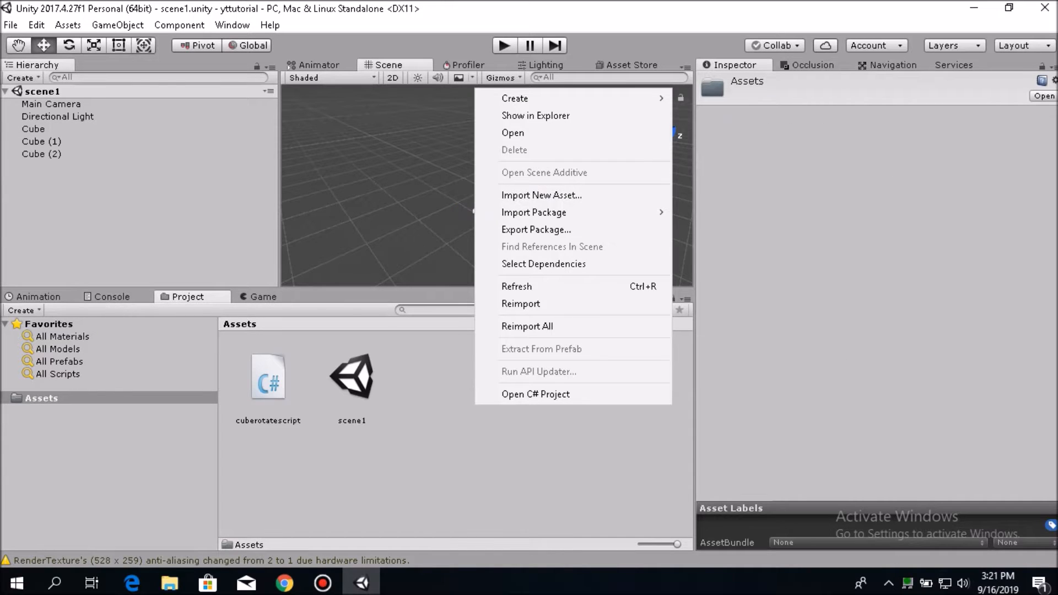
mouse_move(633, 98)
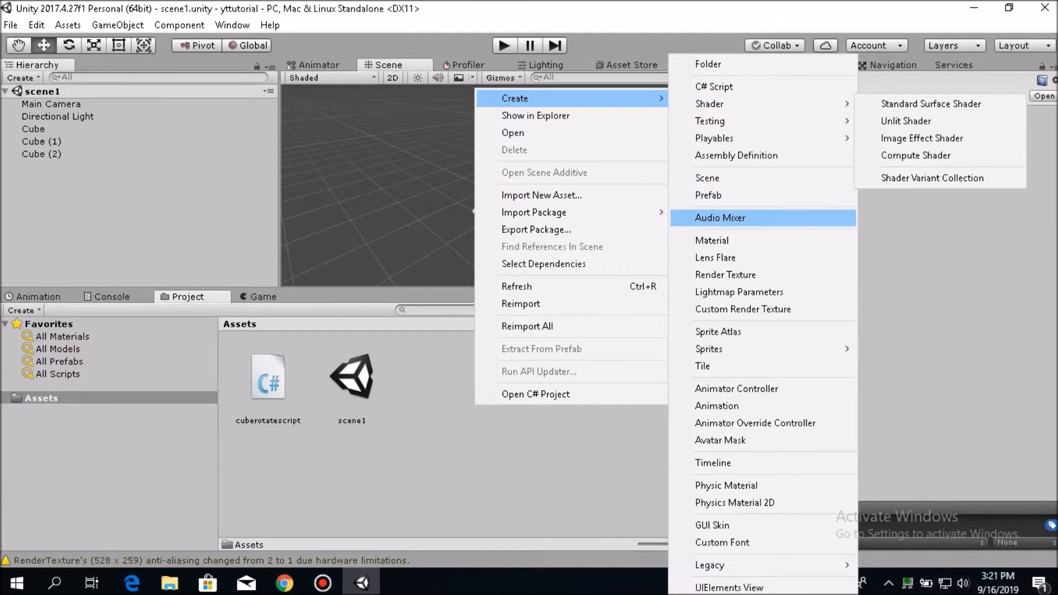
click(712, 240)
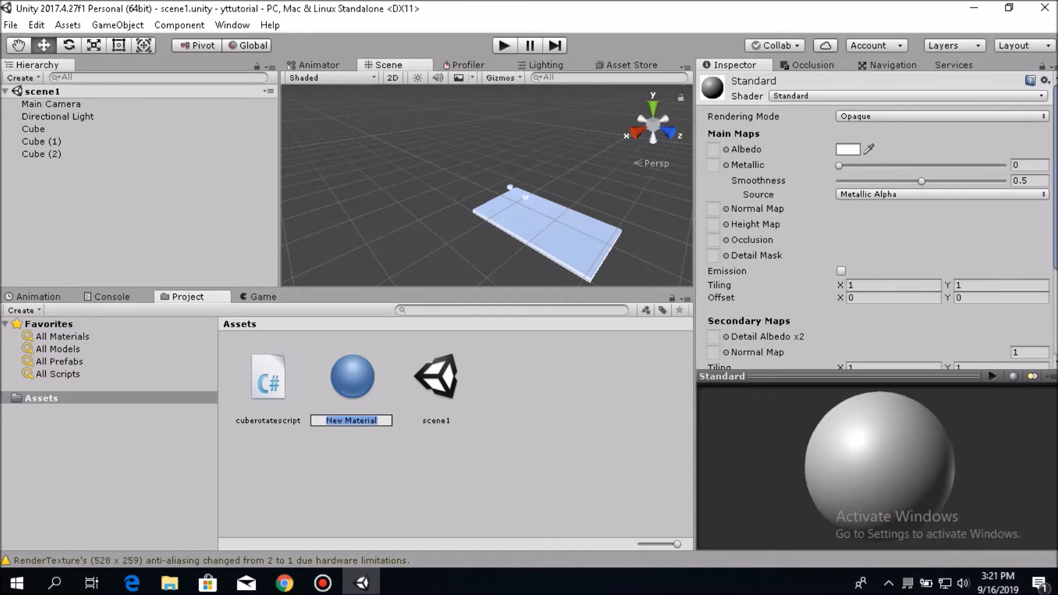
text(cubemat1)
key(Return)
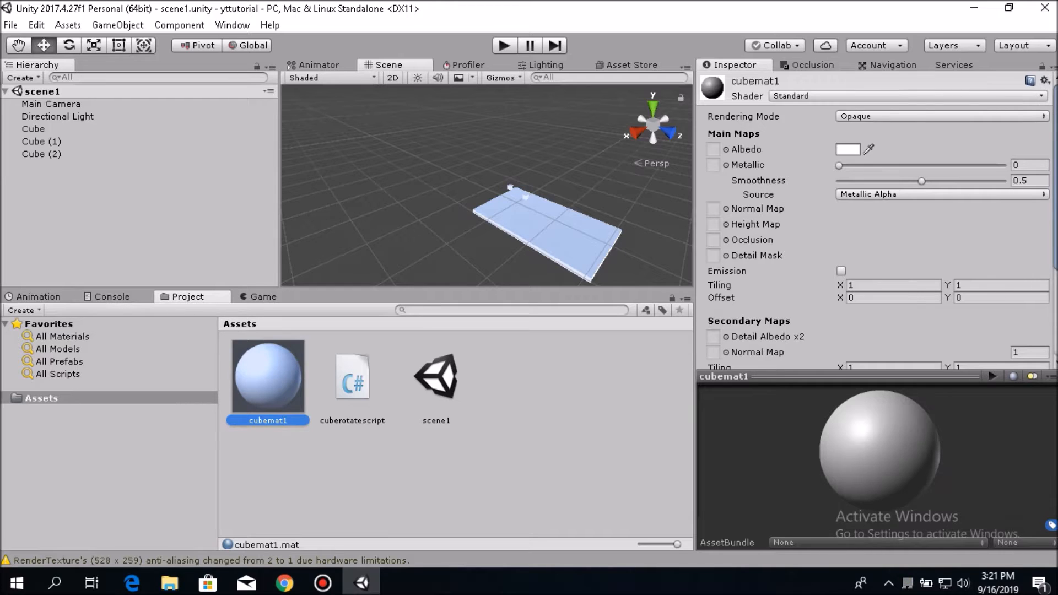
Set the Albedo color of cubemat1 to pure red (FF0000).
click(848, 150)
drag(828, 261, 871, 197)
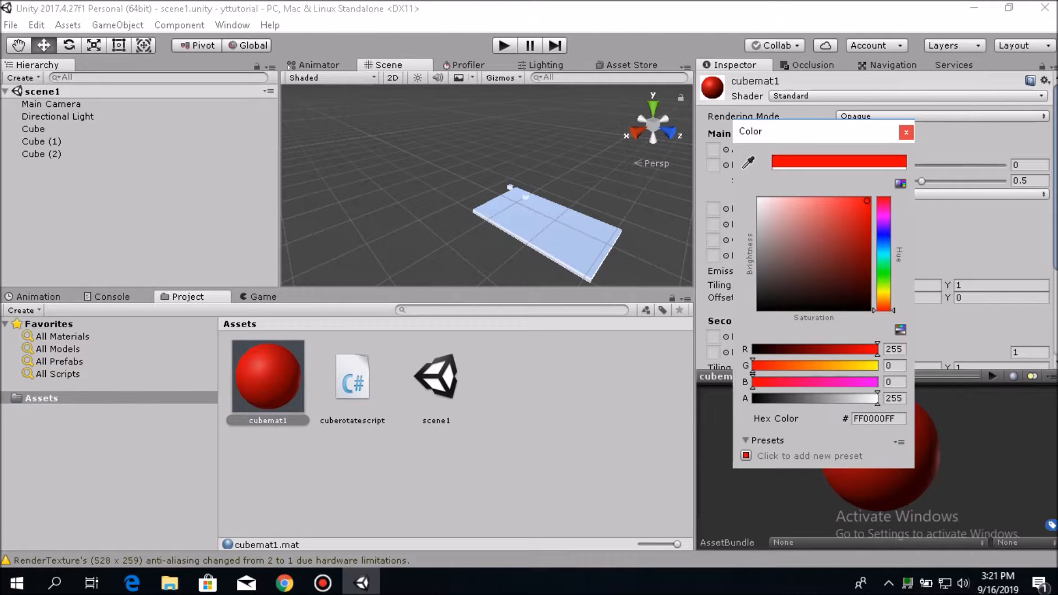
click(906, 132)
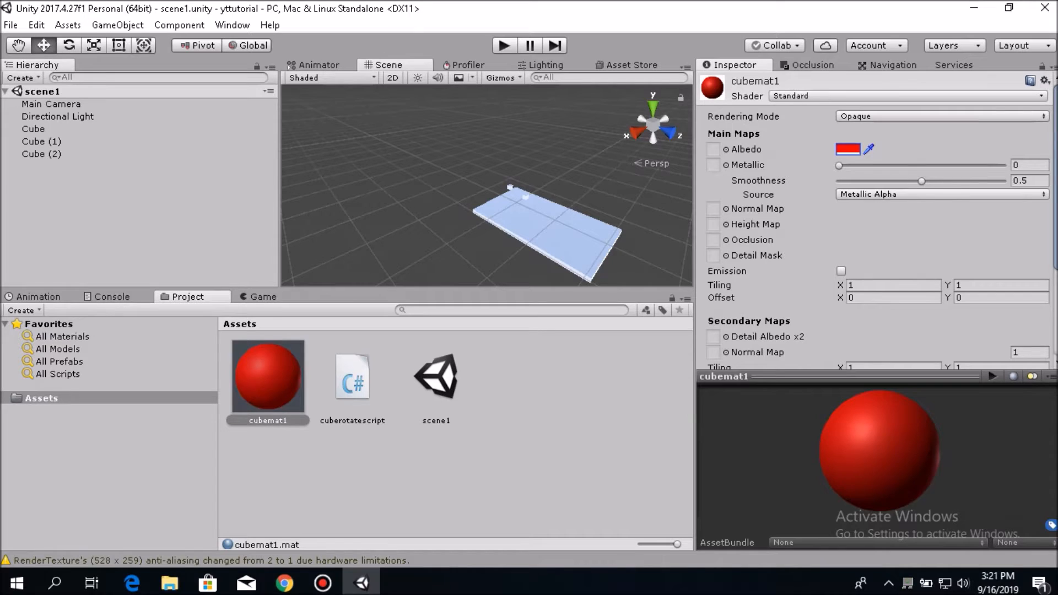
Apply cubemat1 to the original Cube nearest the camera and check it in the Game view.
click(512, 187)
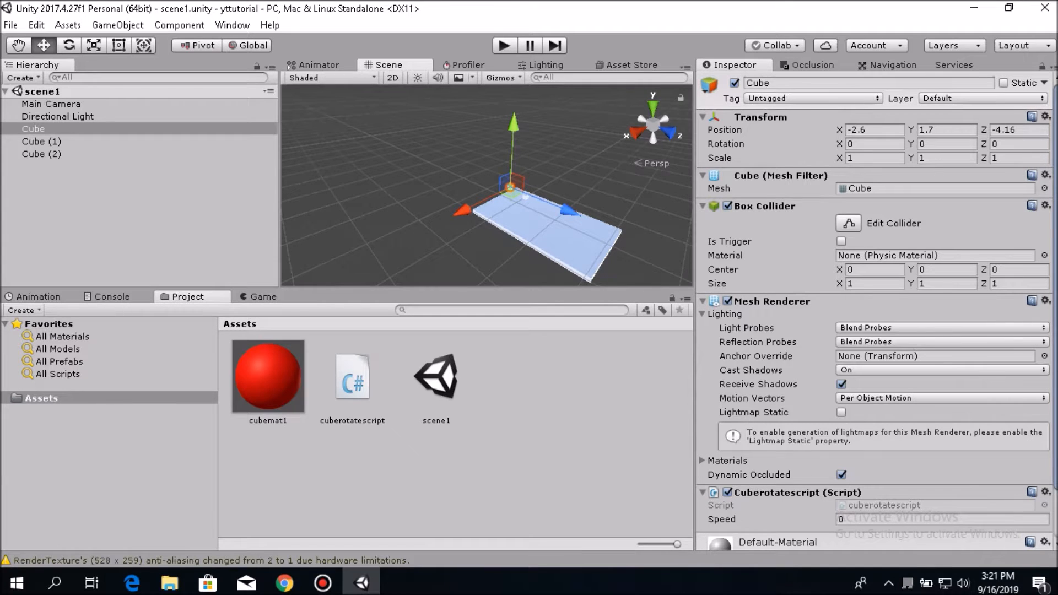
double_click(34, 129)
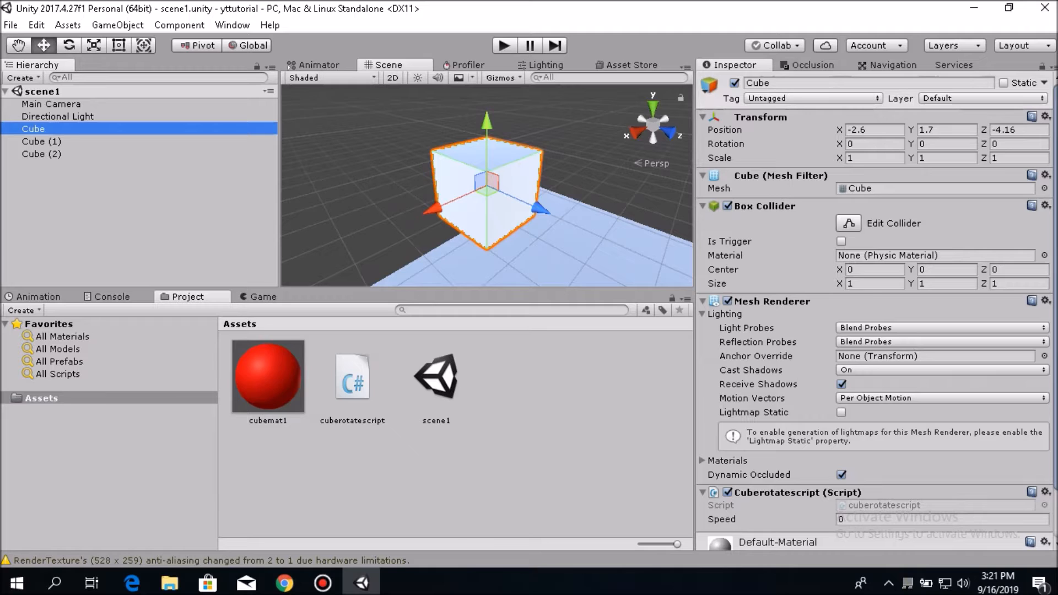
click(268, 377)
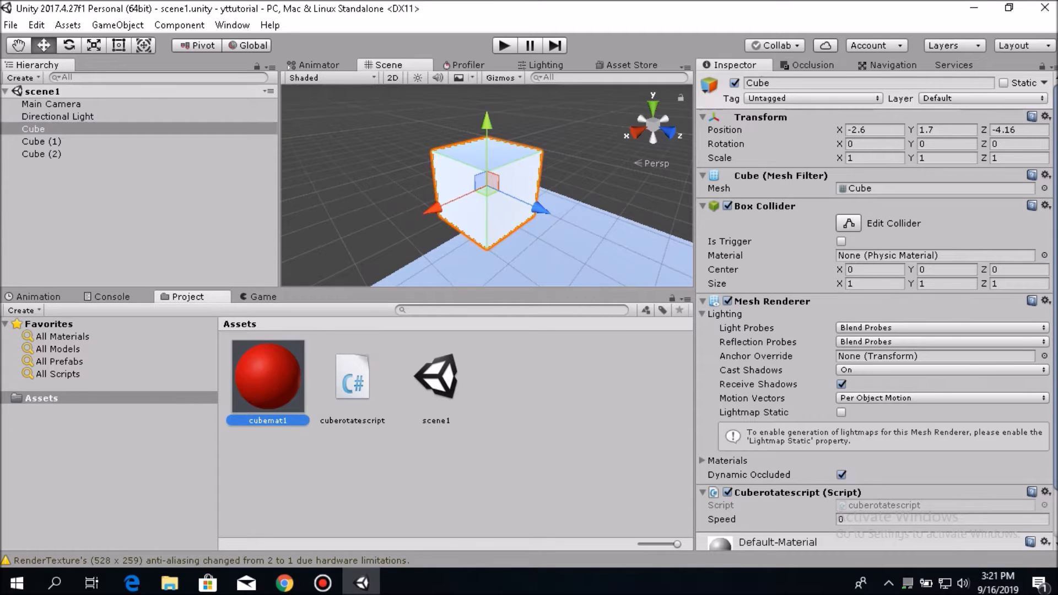
drag(268, 377, 485, 193)
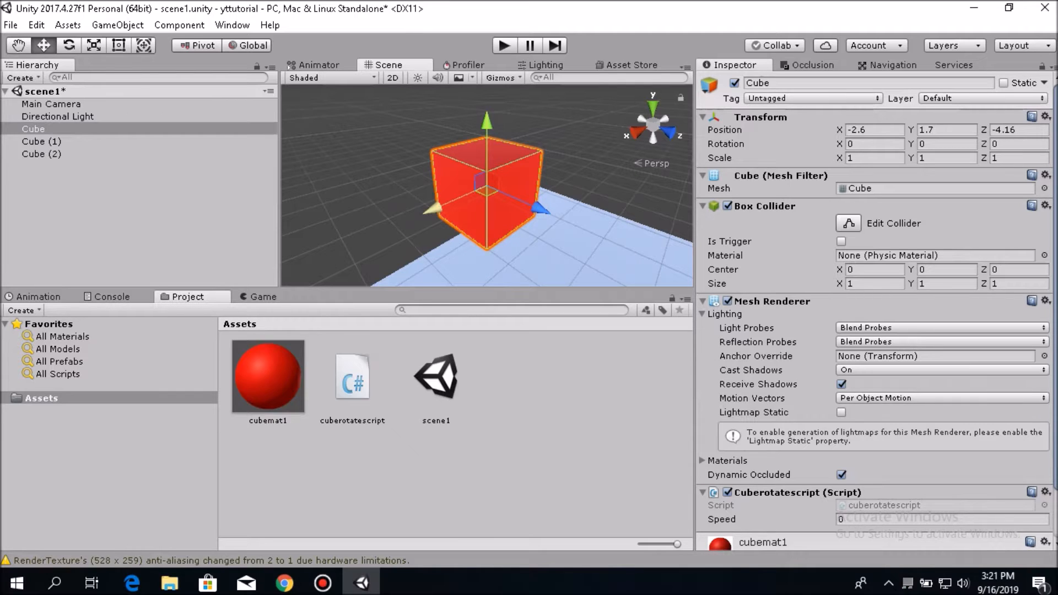
click(263, 296)
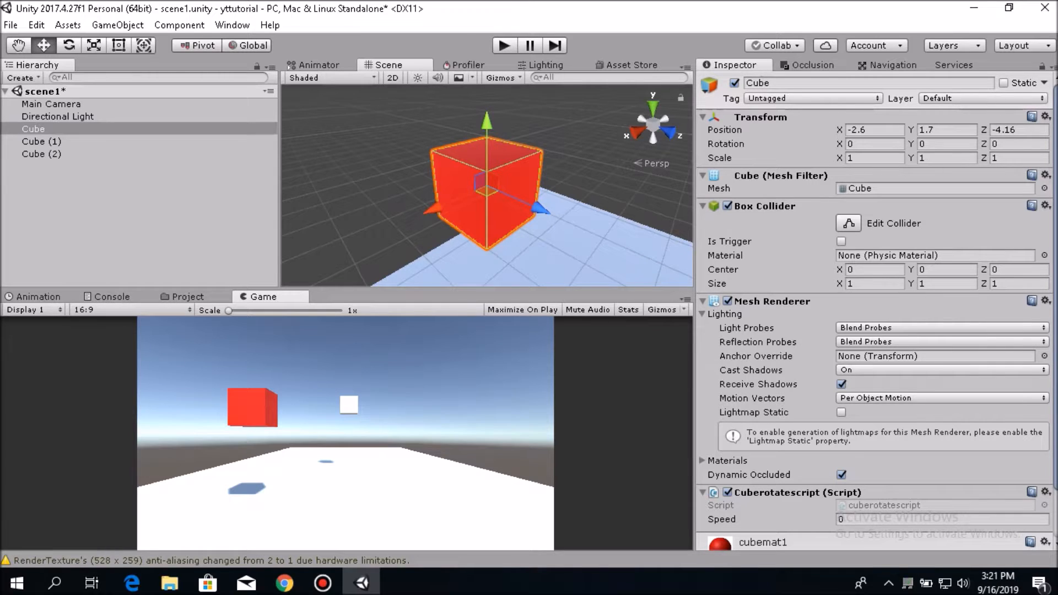
Create a second material named cubemat2 in the Assets folder.
scroll(487, 185, down, 5)
scroll(487, 186, up, 1)
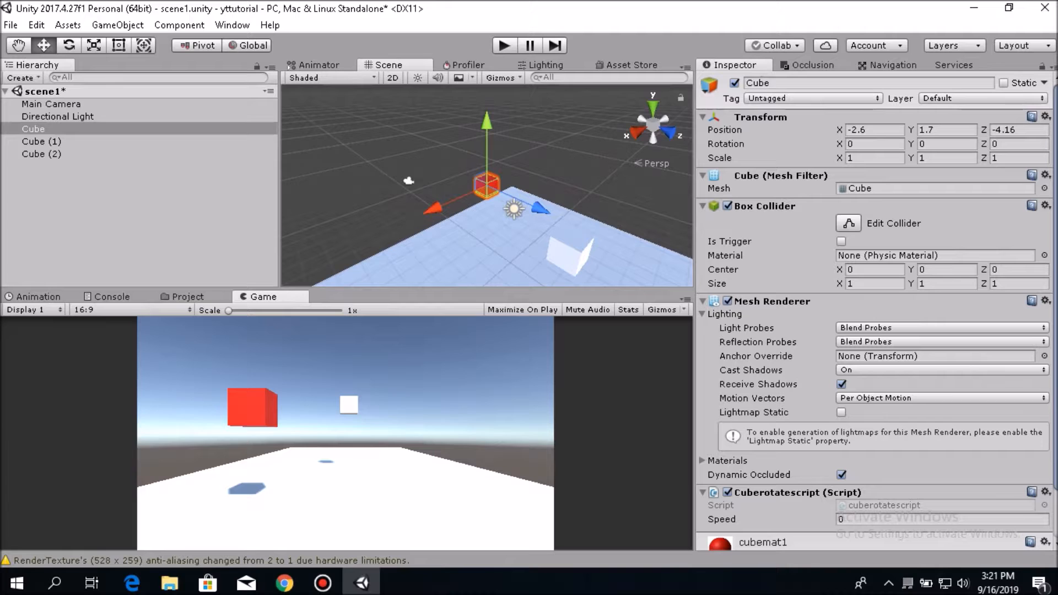
click(188, 296)
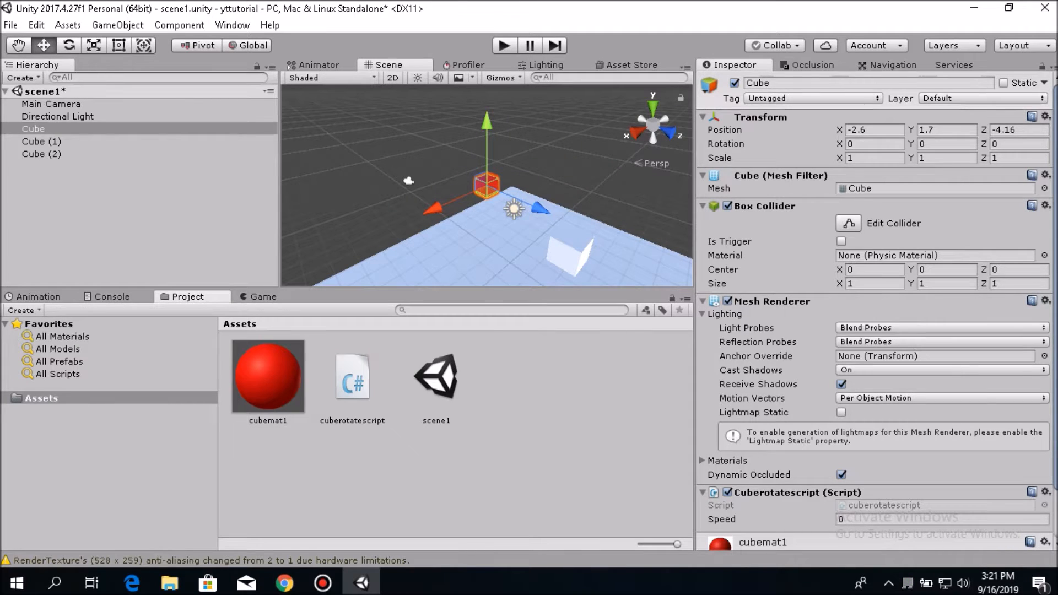
right_click(437, 470)
mouse_move(477, 163)
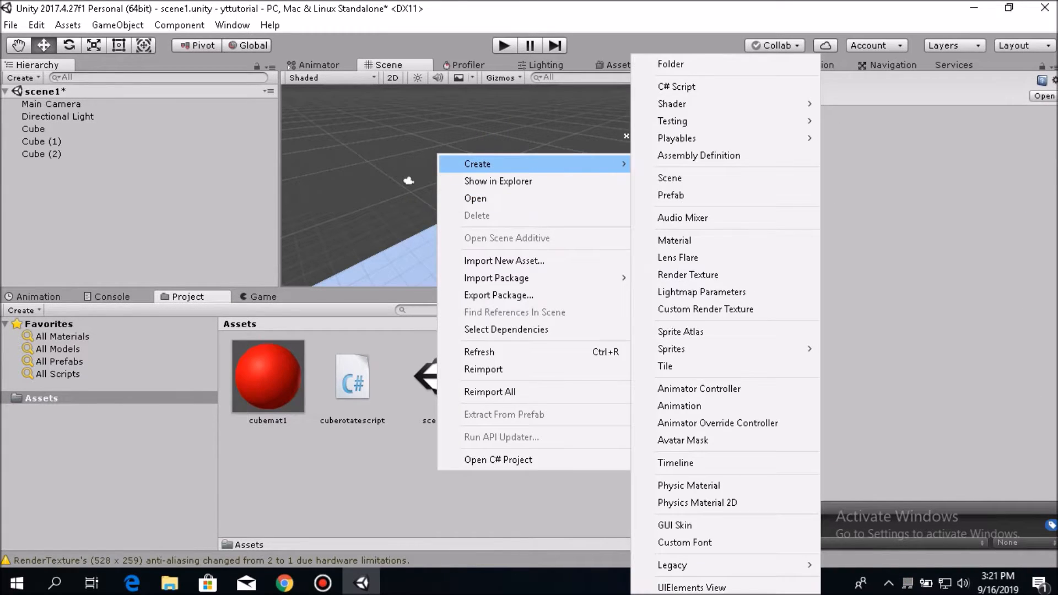
click(675, 240)
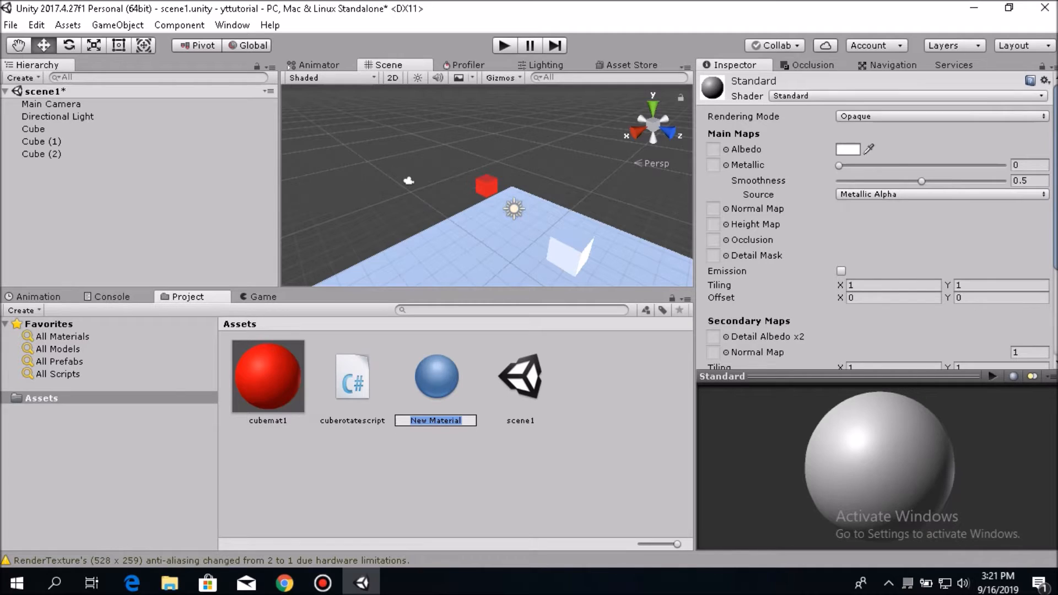
text(cubemat2)
key(Return)
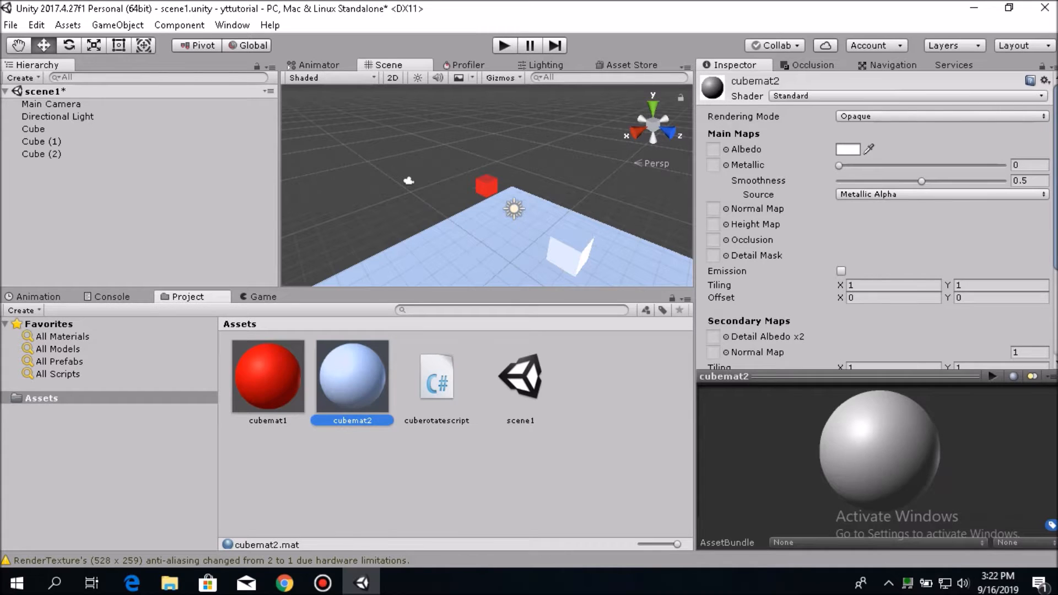
Set cubemat2's Albedo color to saturated blue and apply the material to the farther cube, Cube (2).
click(848, 149)
click(883, 234)
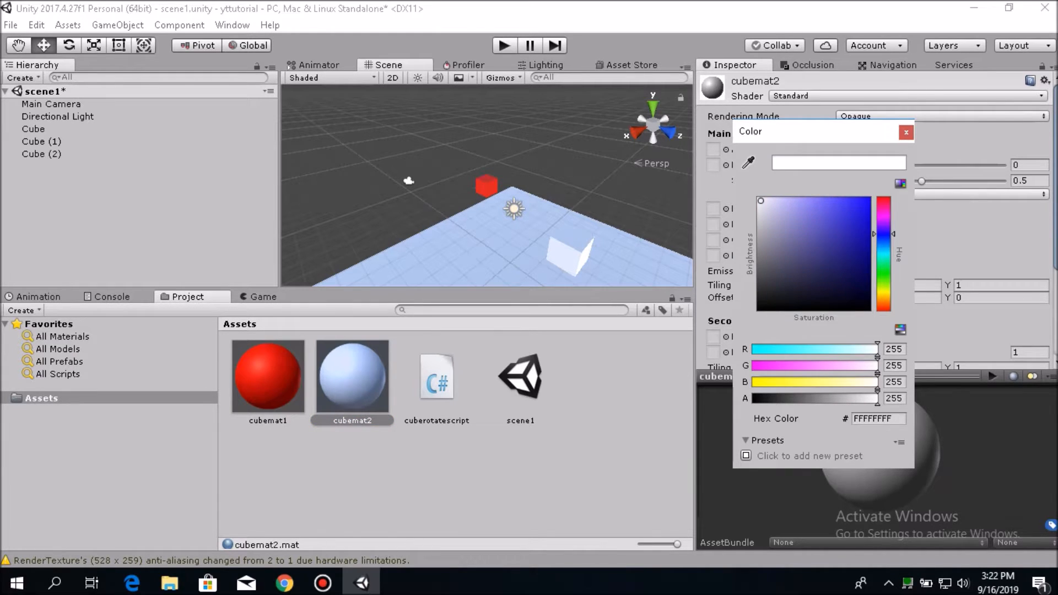
click(870, 198)
click(906, 132)
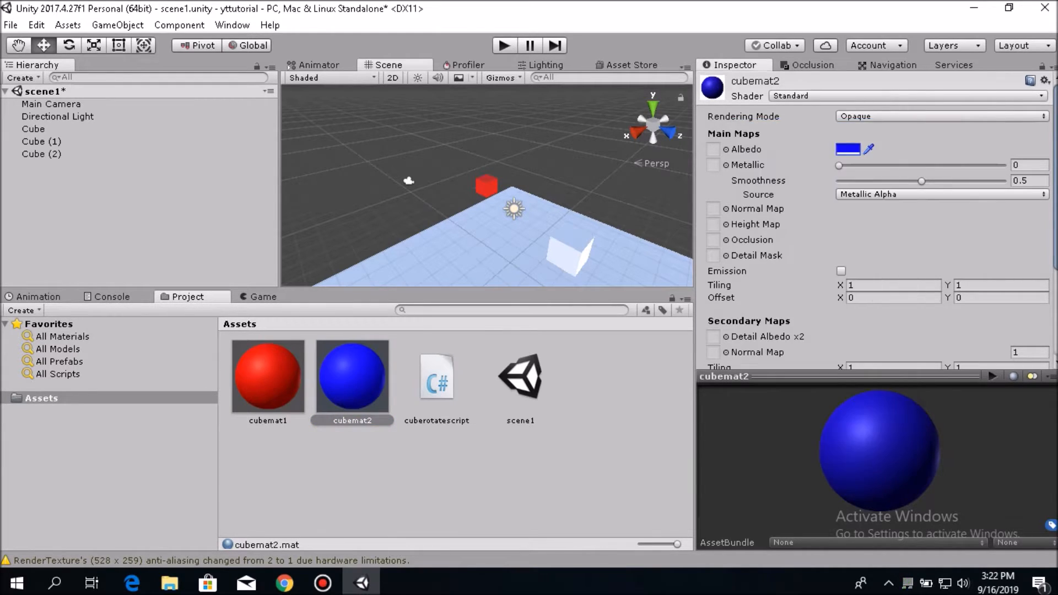
drag(352, 380, 570, 251)
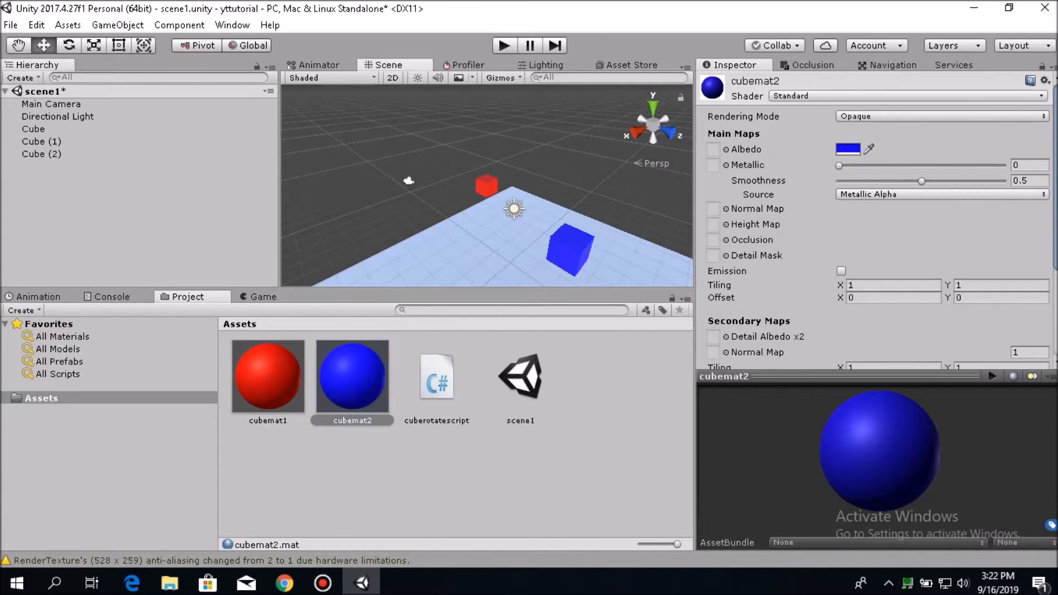
click(263, 297)
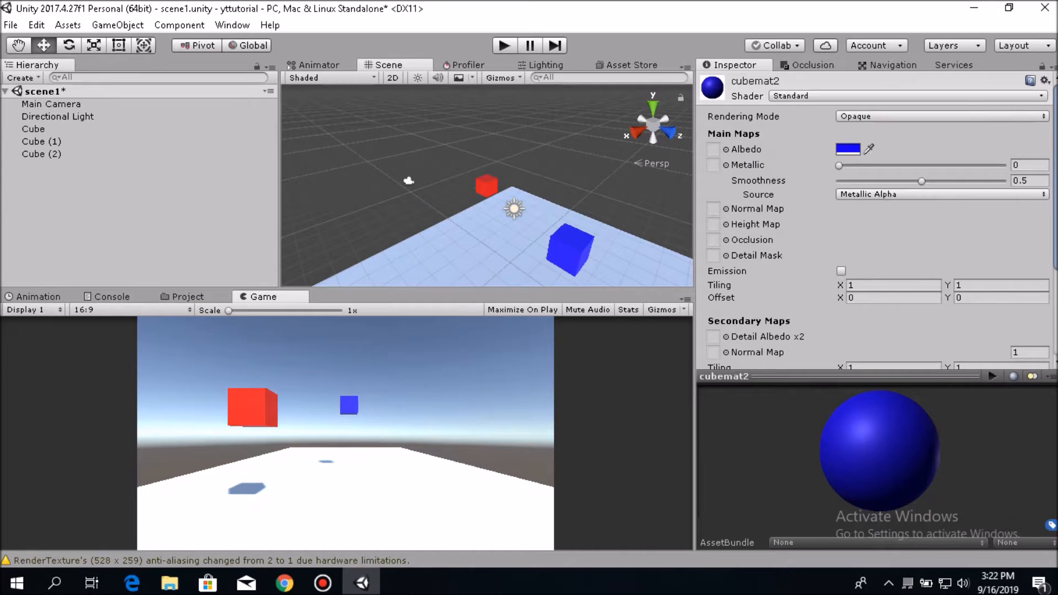
Create a material named groundmat in the Assets folder for the floor.
click(491, 251)
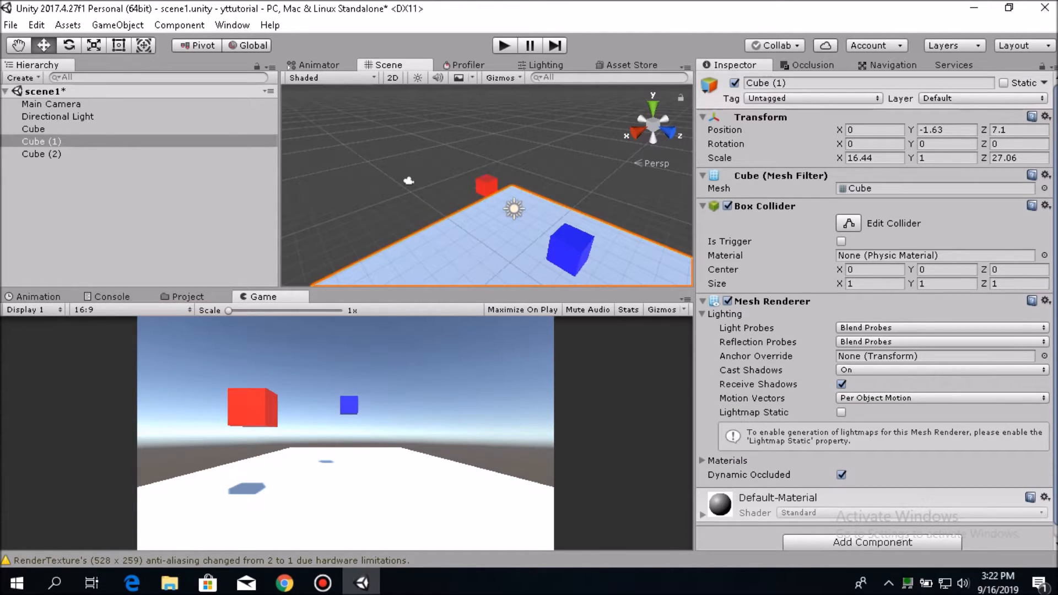
click(188, 297)
right_click(390, 477)
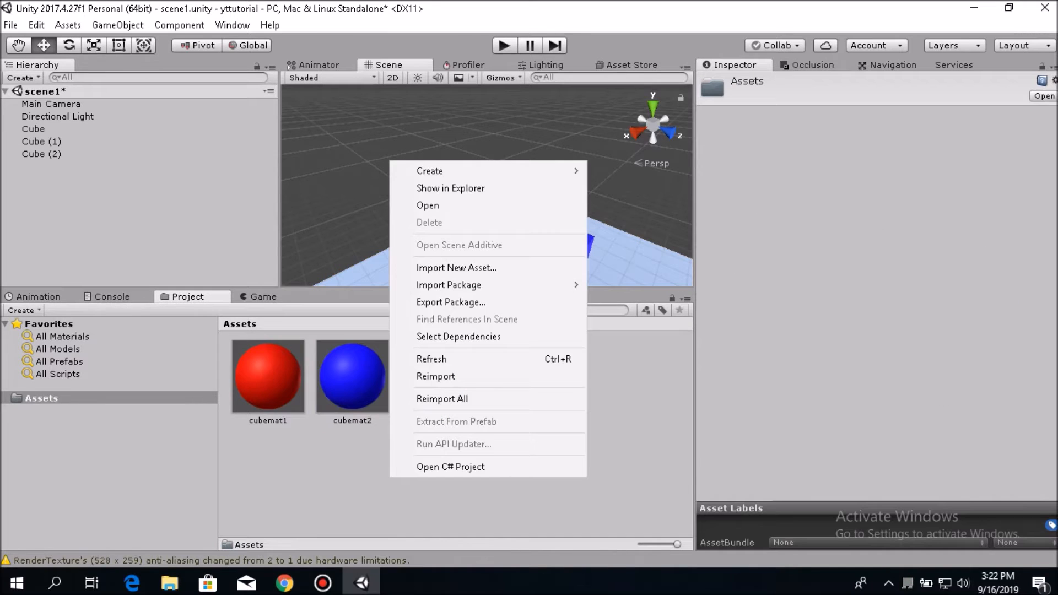
mouse_move(485, 170)
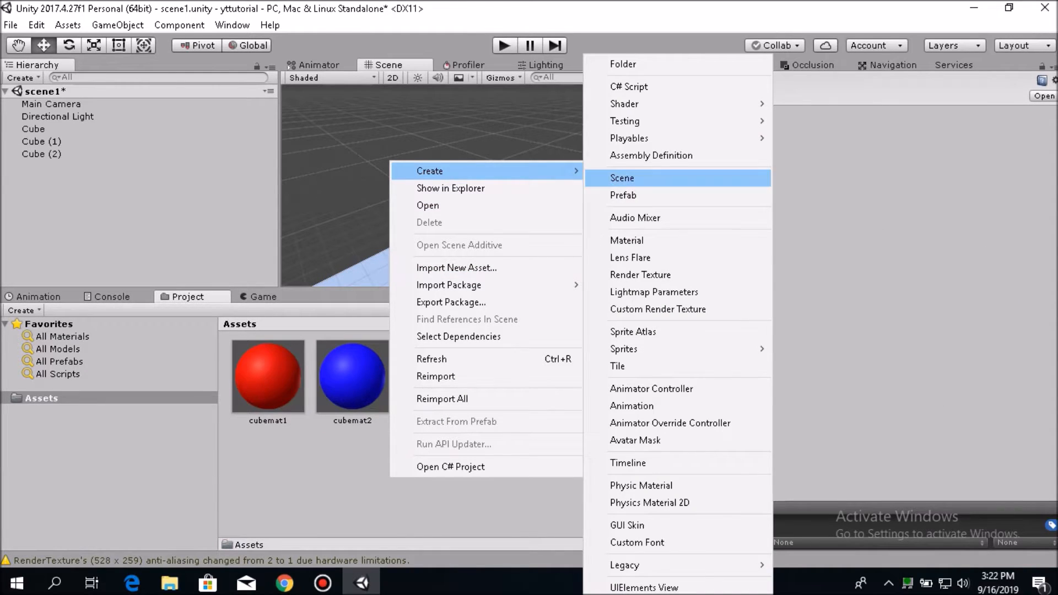
click(634, 240)
text(groundmat)
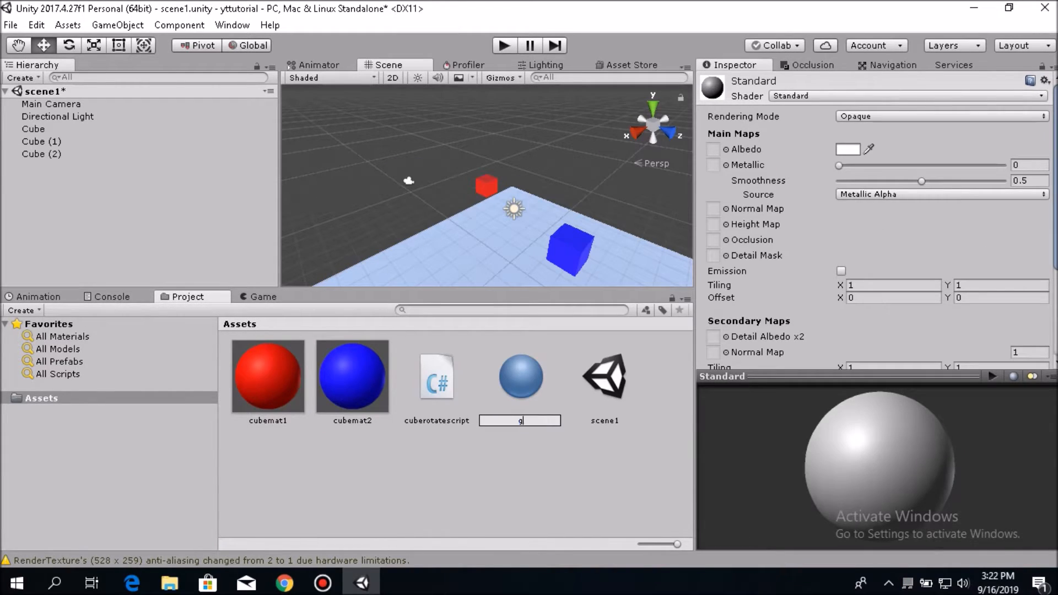
key(Return)
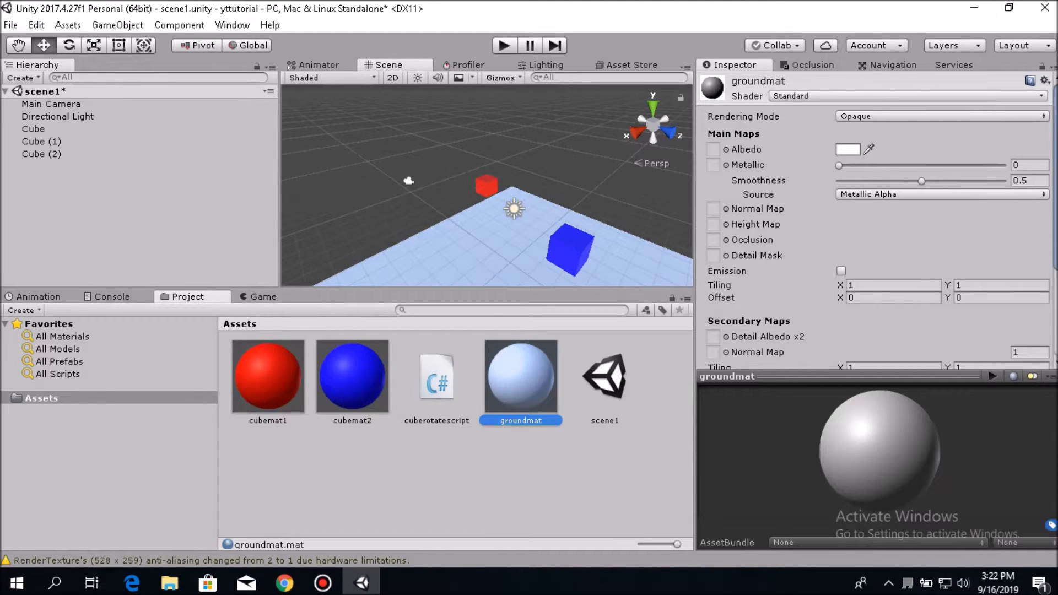
Set groundmat's Albedo color to dark brown (672400) and apply the material to the floor.
click(848, 149)
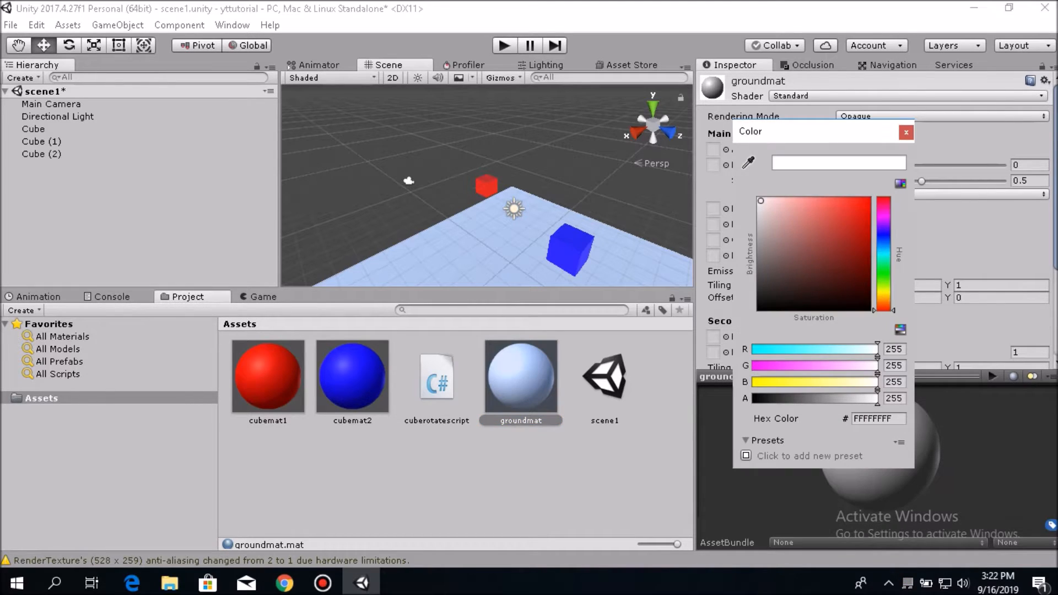
click(883, 301)
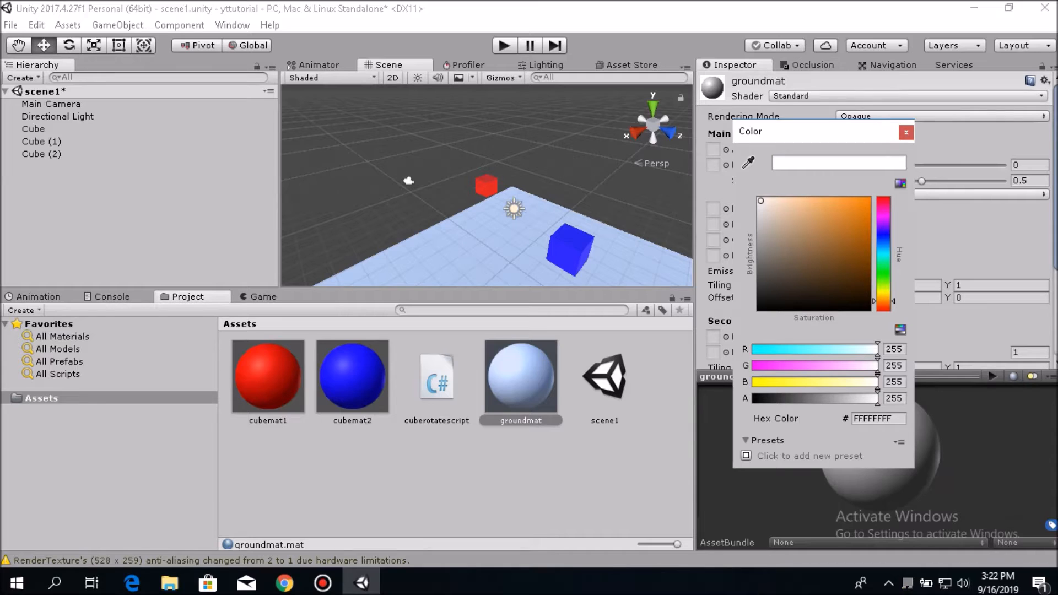
drag(884, 302, 883, 303)
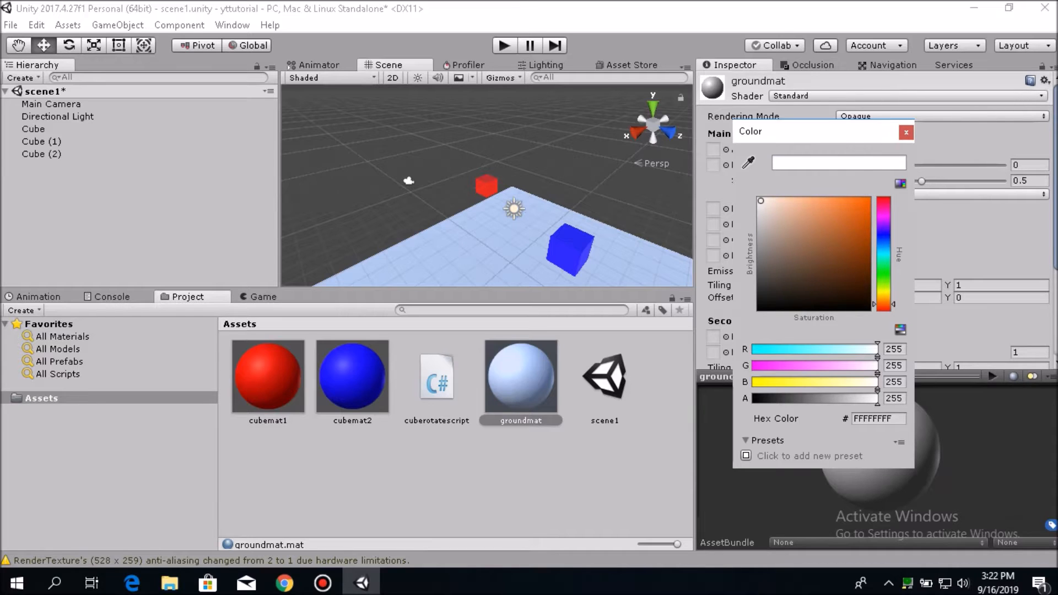
drag(823, 239, 867, 265)
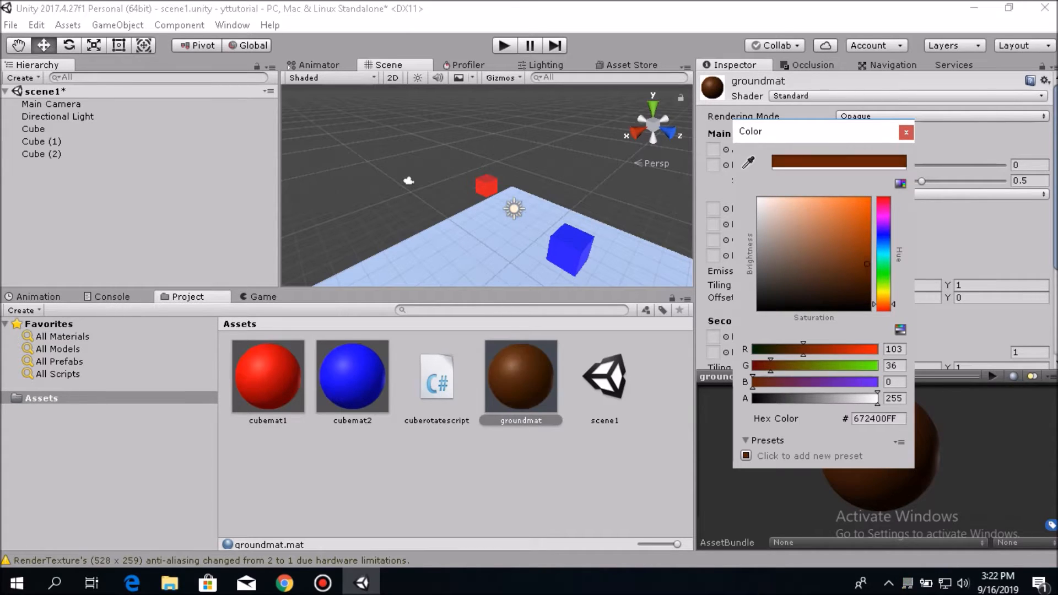
click(906, 132)
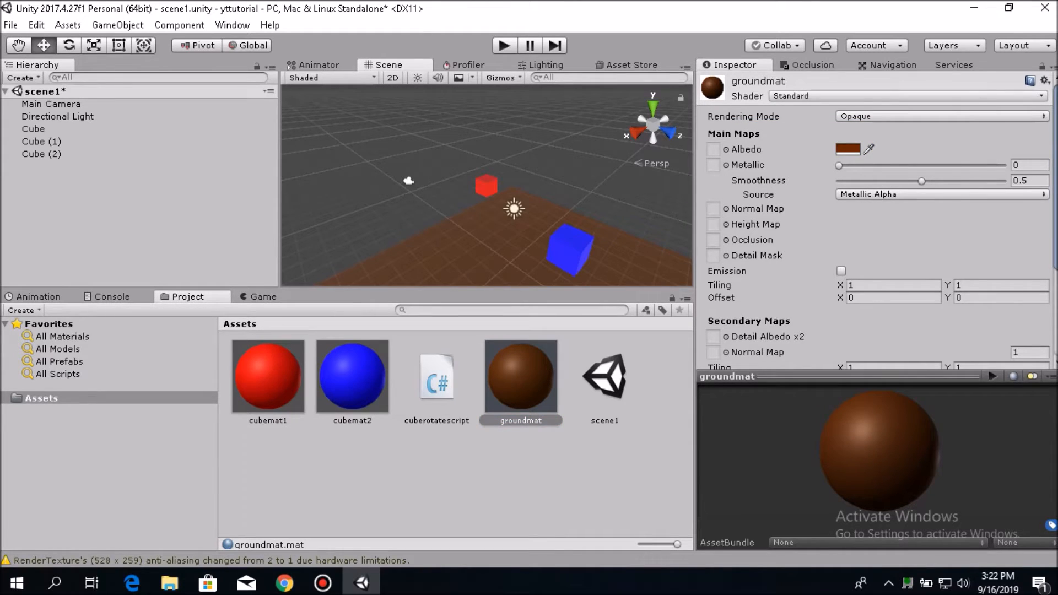
Show the camera's game view and examine the settings of both cubes, the floor, the Directional Light and the Main Camera.
click(264, 297)
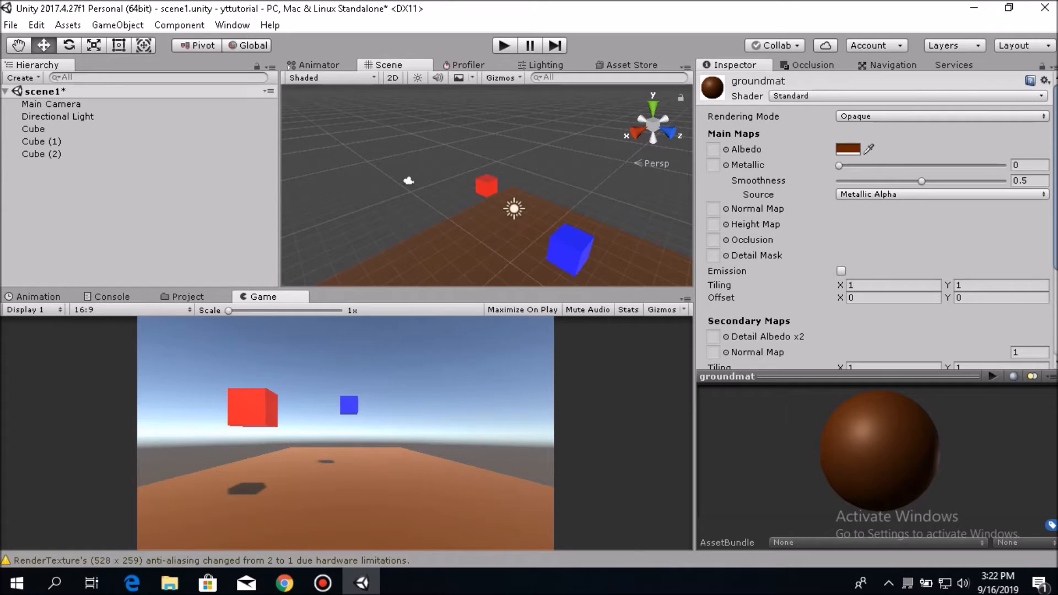
click(34, 129)
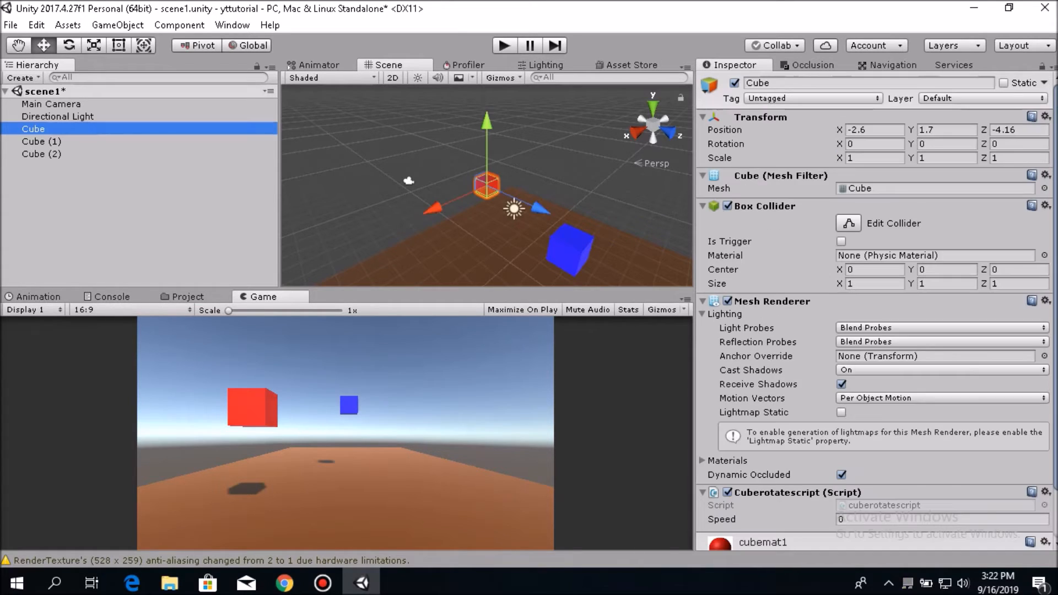
click(42, 141)
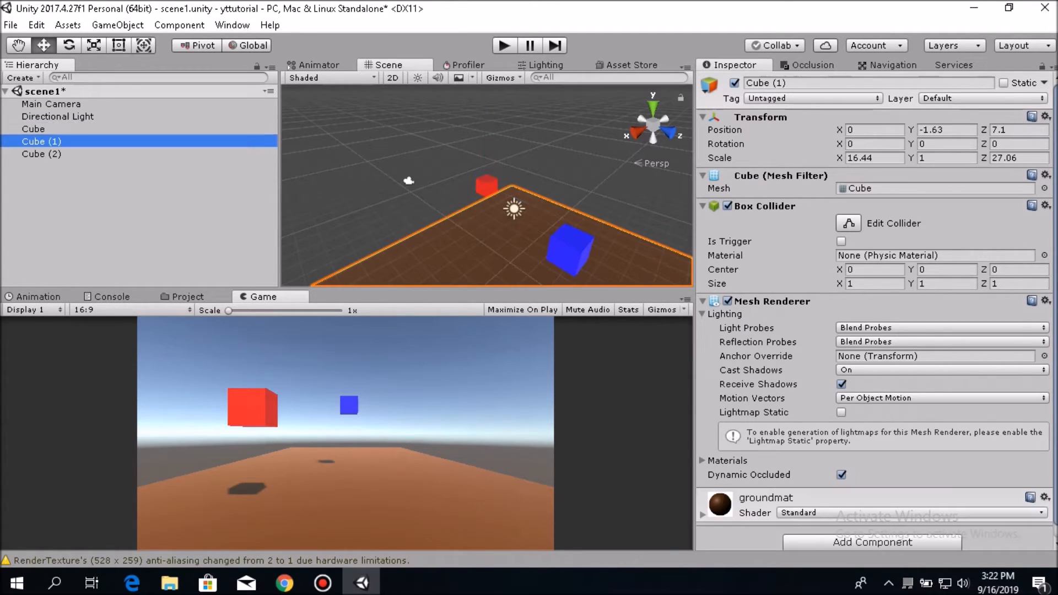
click(42, 154)
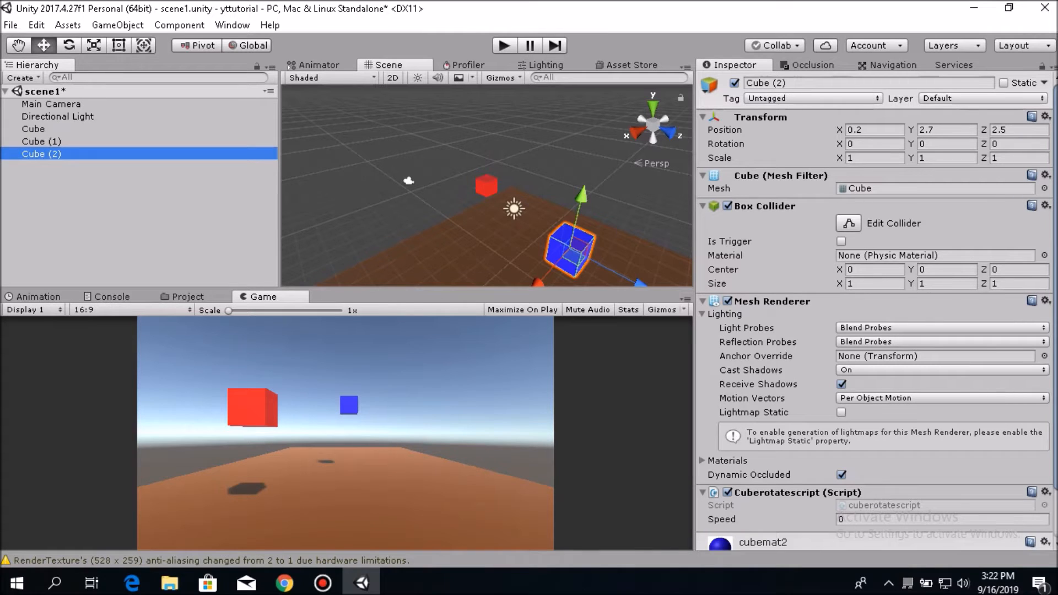
key(Up)
key(Up)
key(Up)
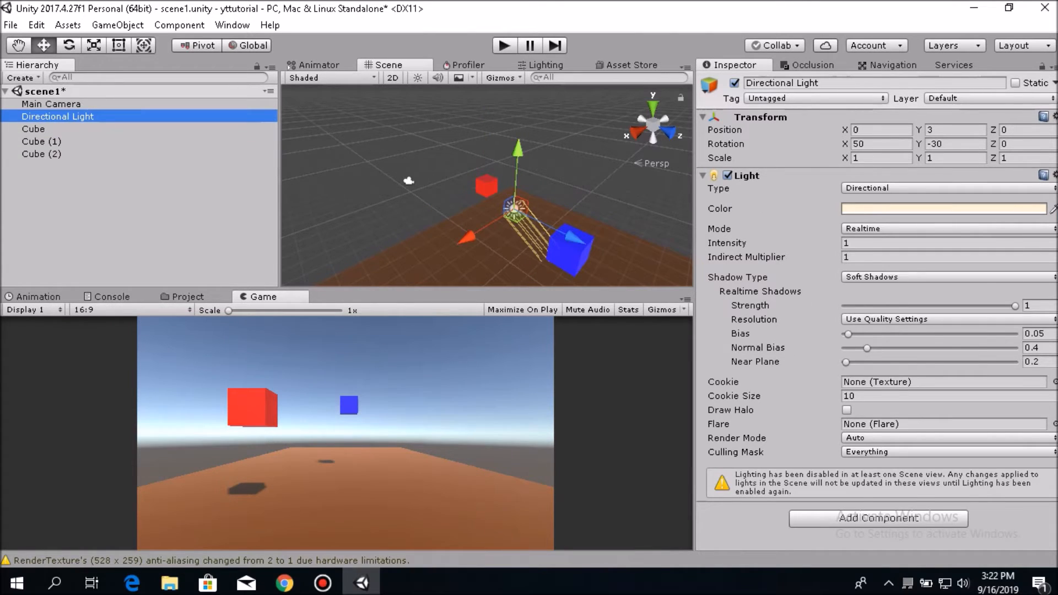
key(Up)
key(Down)
key(Up)
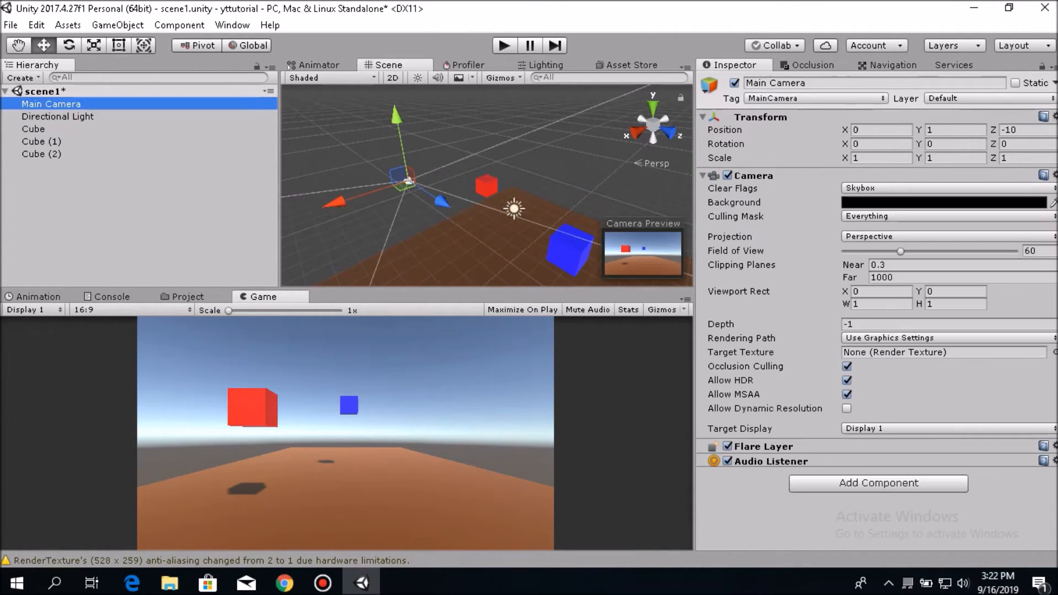
Set the rotation script's Speed to 20 on the red cube and run the scene briefly to test it.
key(Down)
key(Down)
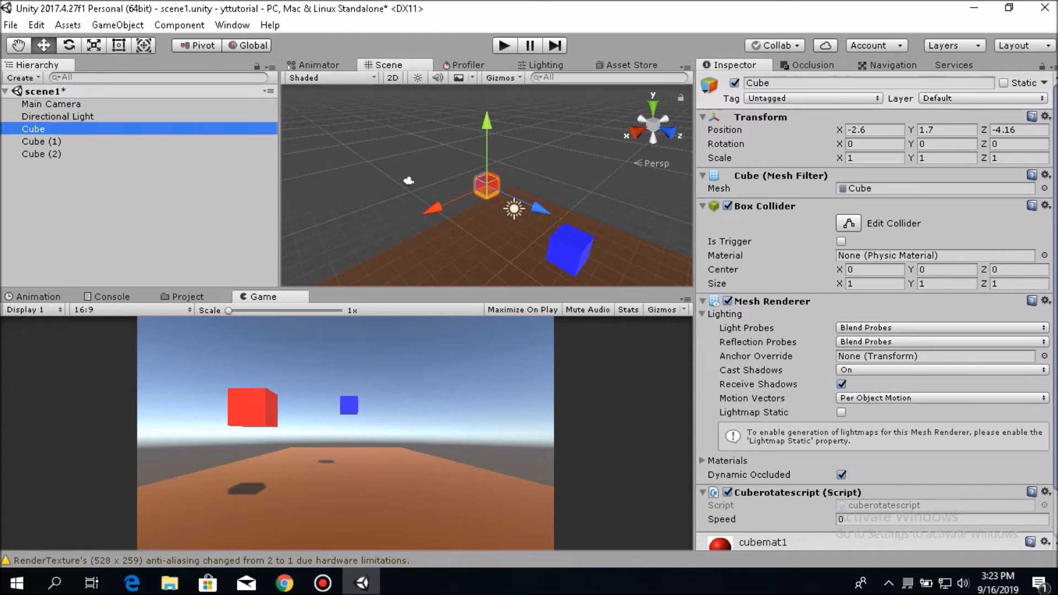
click(941, 520)
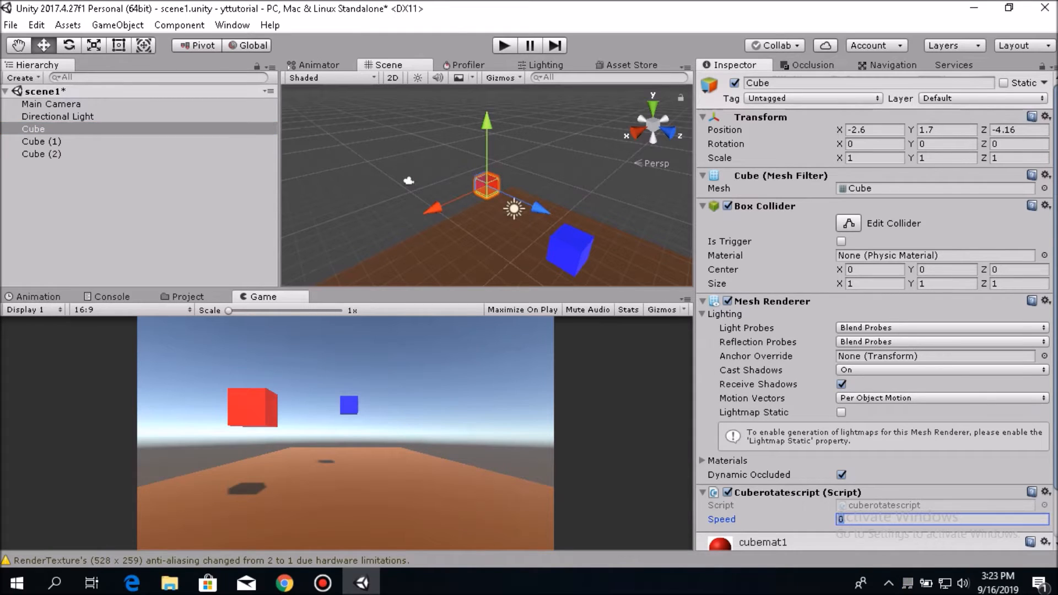
text(20)
key(ctrl+p)
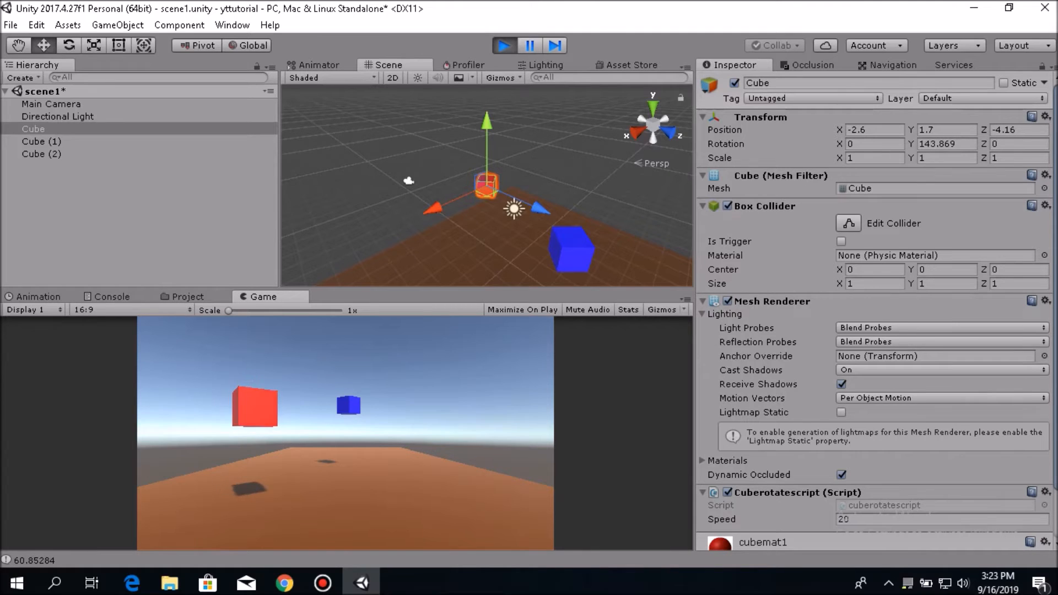
click(504, 45)
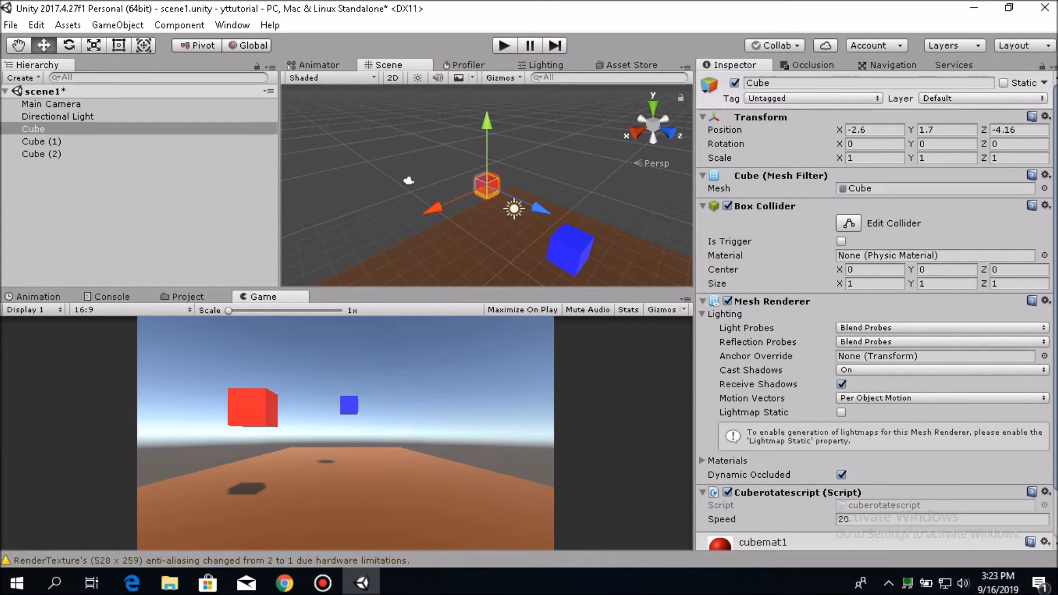
Set the rotation script's Speed to 50 on the blue cube, Cube (2), and run the scene briefly to test it.
click(571, 250)
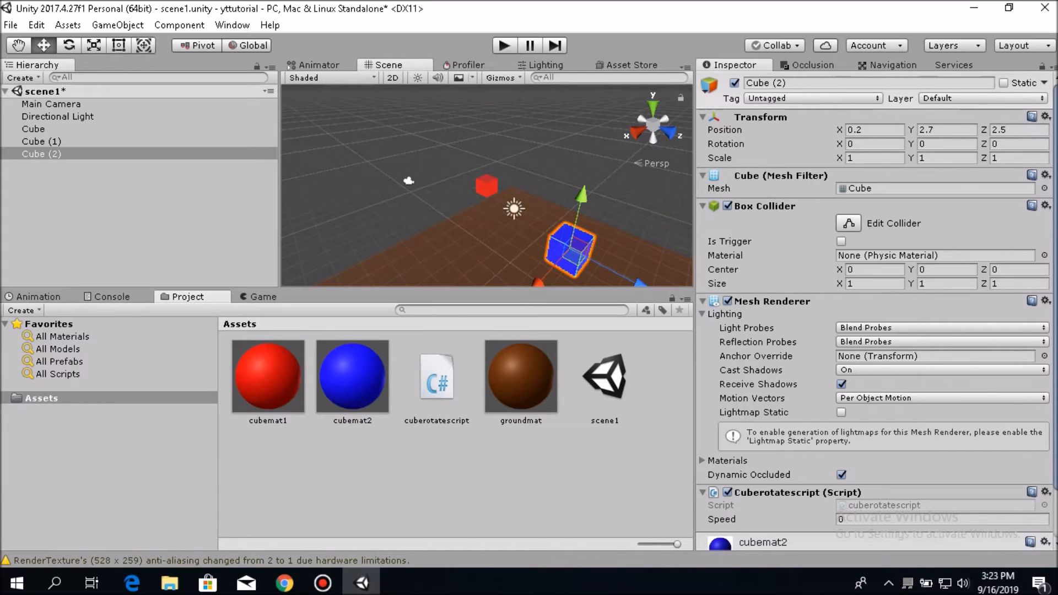
scroll(876, 309, down, 3)
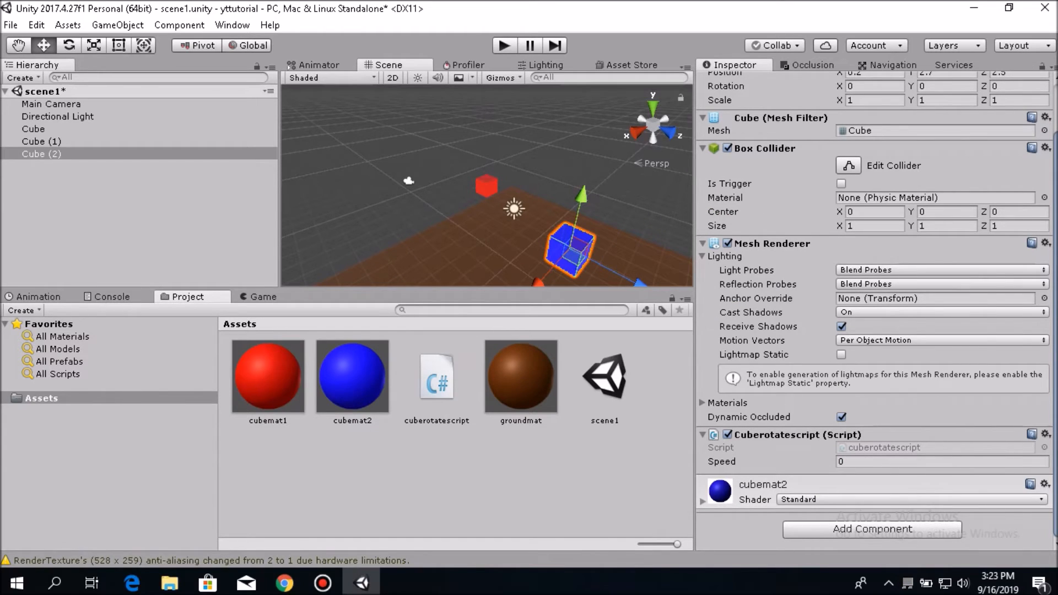
click(941, 461)
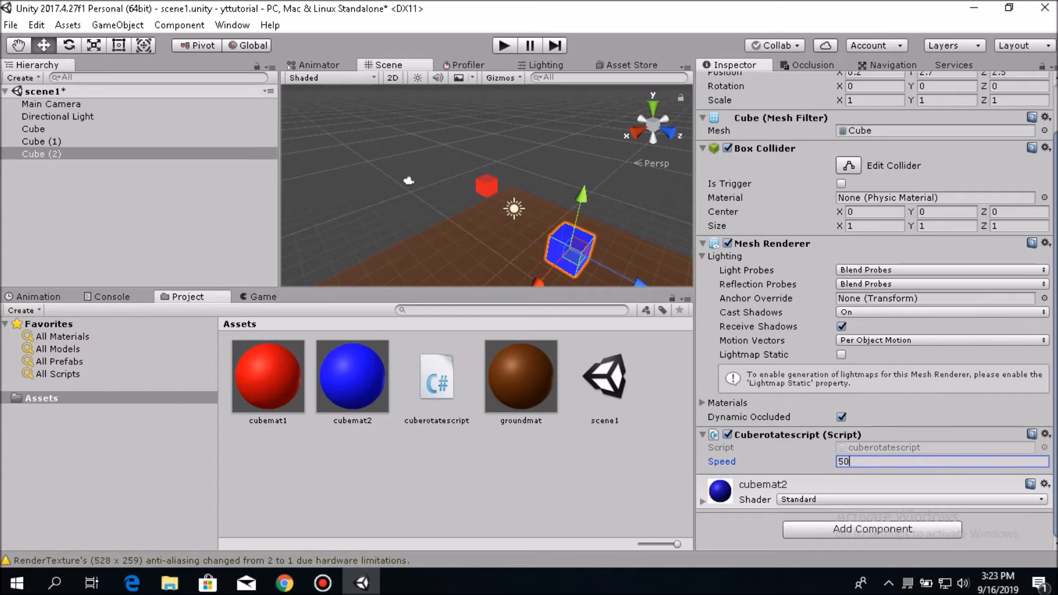
click(503, 46)
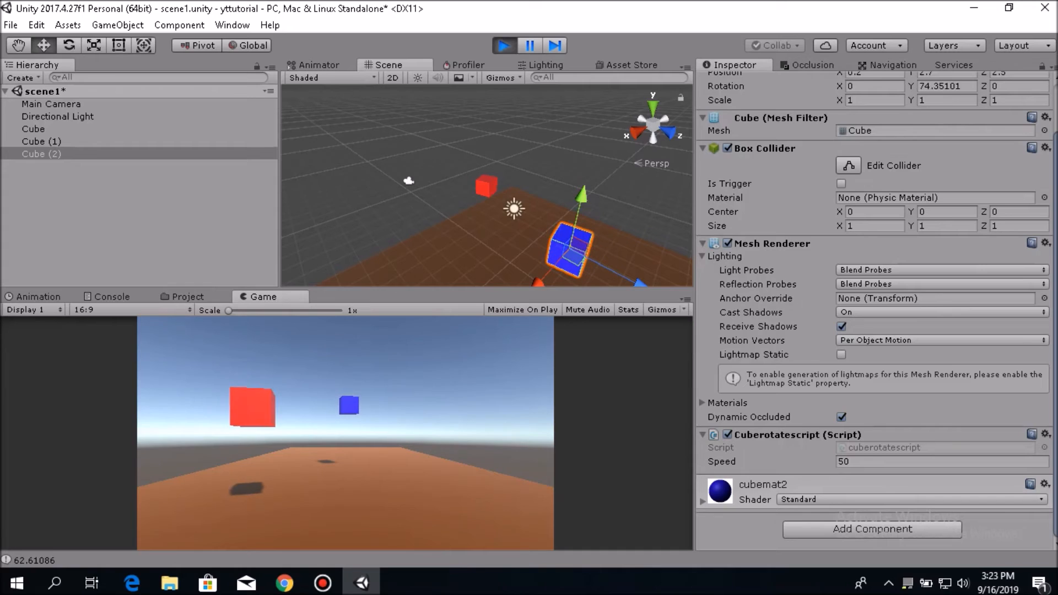
key(ctrl+p)
Add the Cuberotatescript component to the Directional Light, set its Speed to 60 and start running the scene.
click(58, 116)
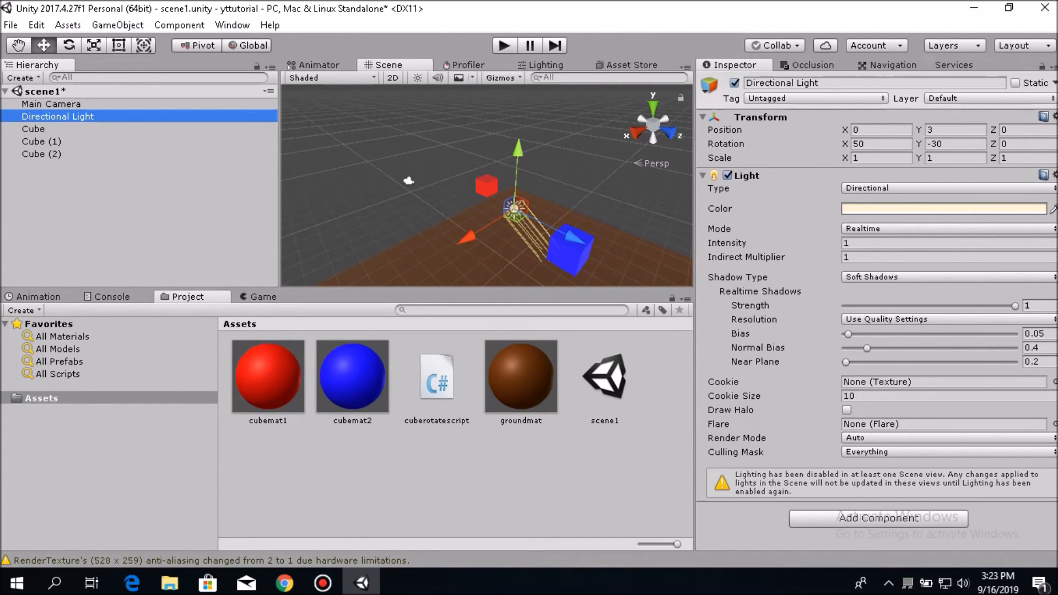
click(878, 519)
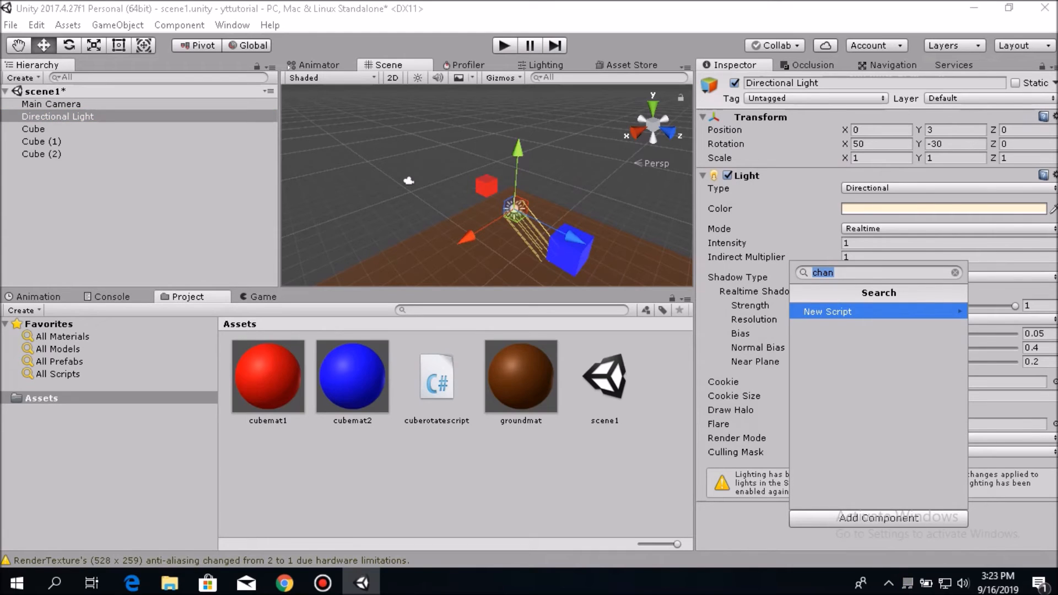
text(cu)
key(Return)
click(904, 538)
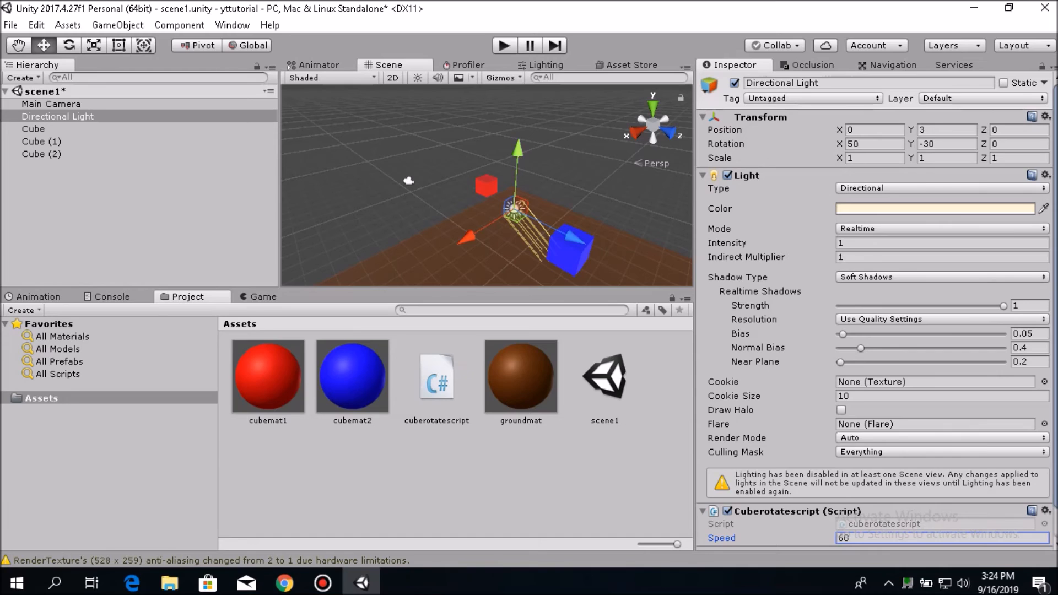
key(ctrl+p)
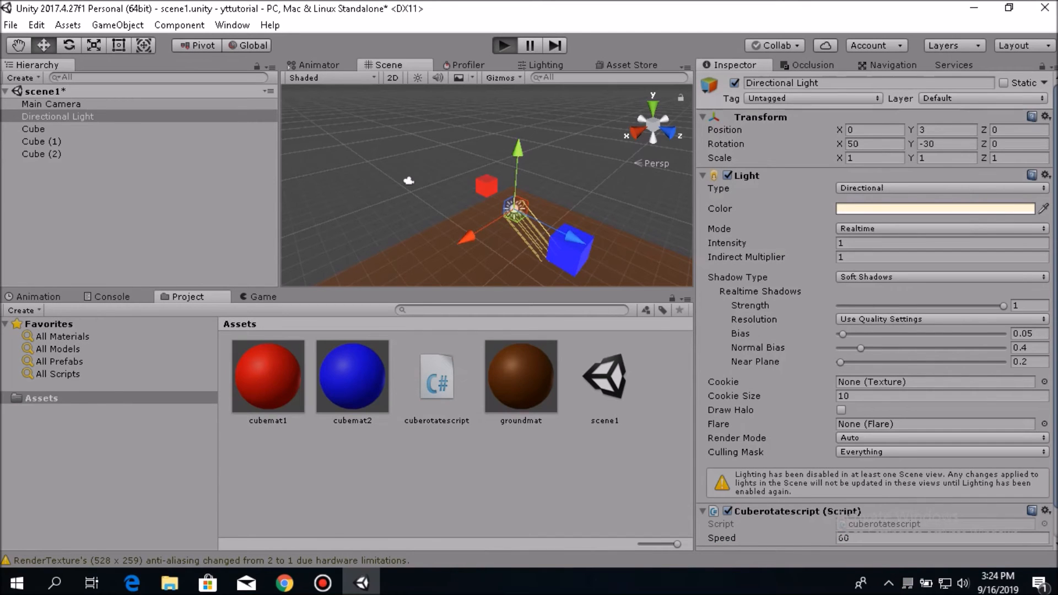